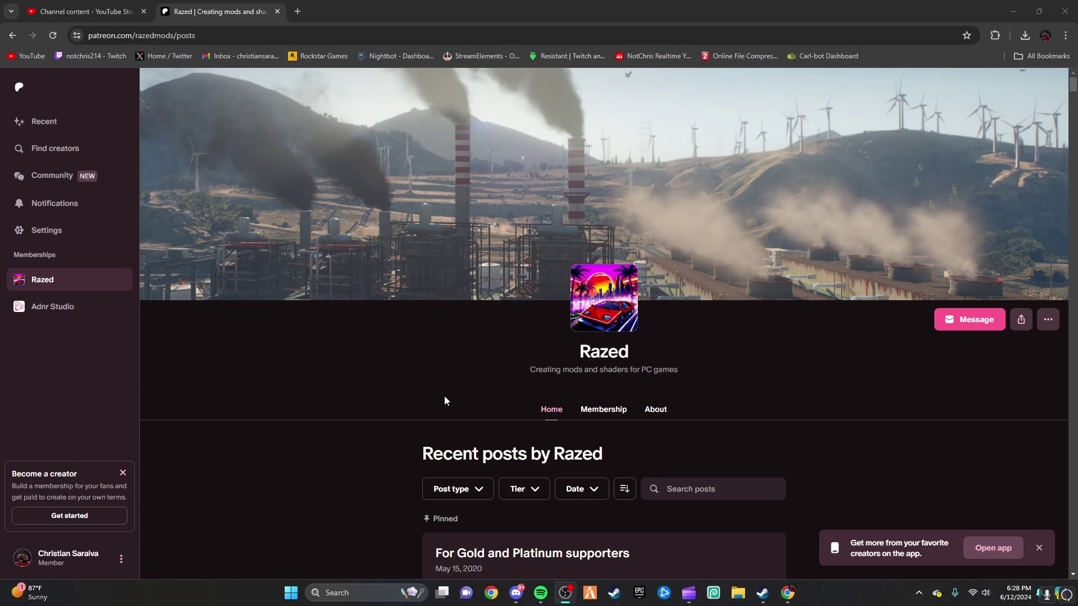
- Examine the download packages listed in Razed's pinned post for Gold and Platinum supporters
scroll(444, 400, "down", 3)
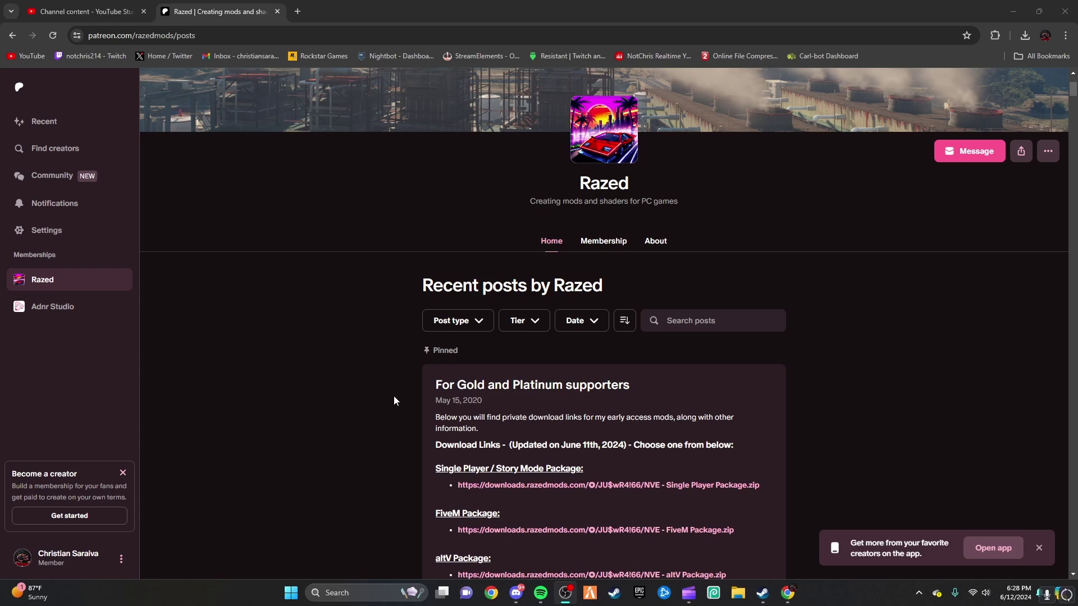
scroll(393, 395, "down", 4)
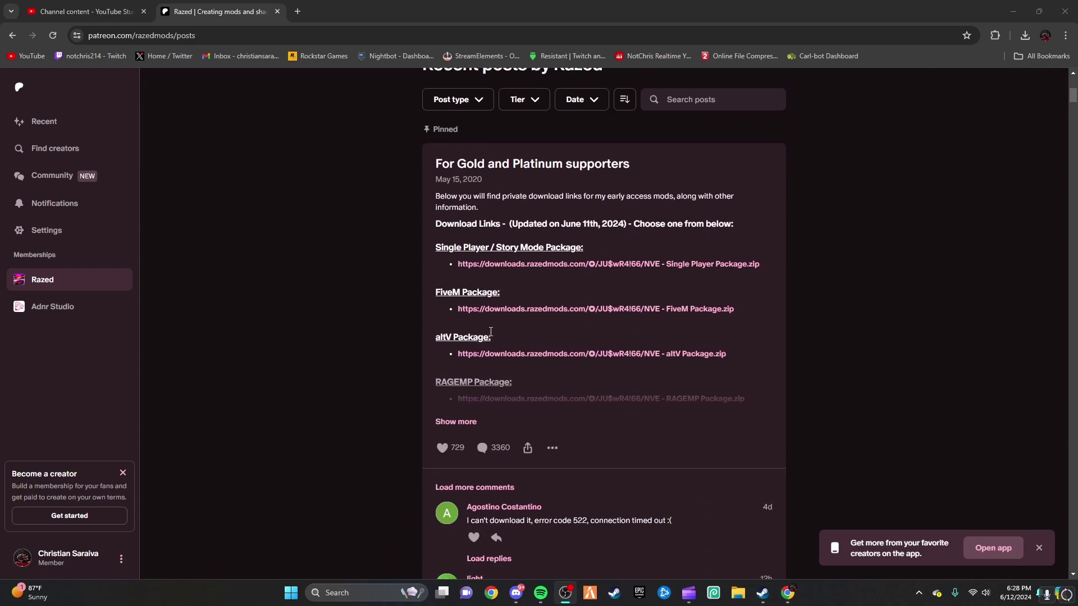
scroll(497, 336, "up", 2)
scroll(491, 333, "up", 5)
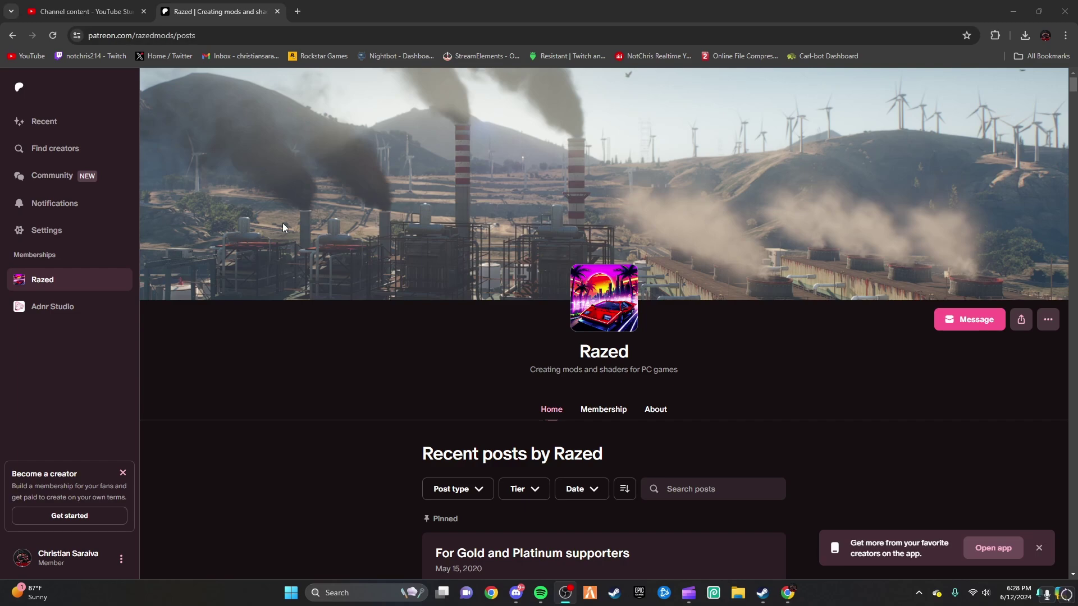
- Open Razed's membership page and review the available tiers with their monthly prices
scroll(467, 268, "down", 1)
left_click(604, 352)
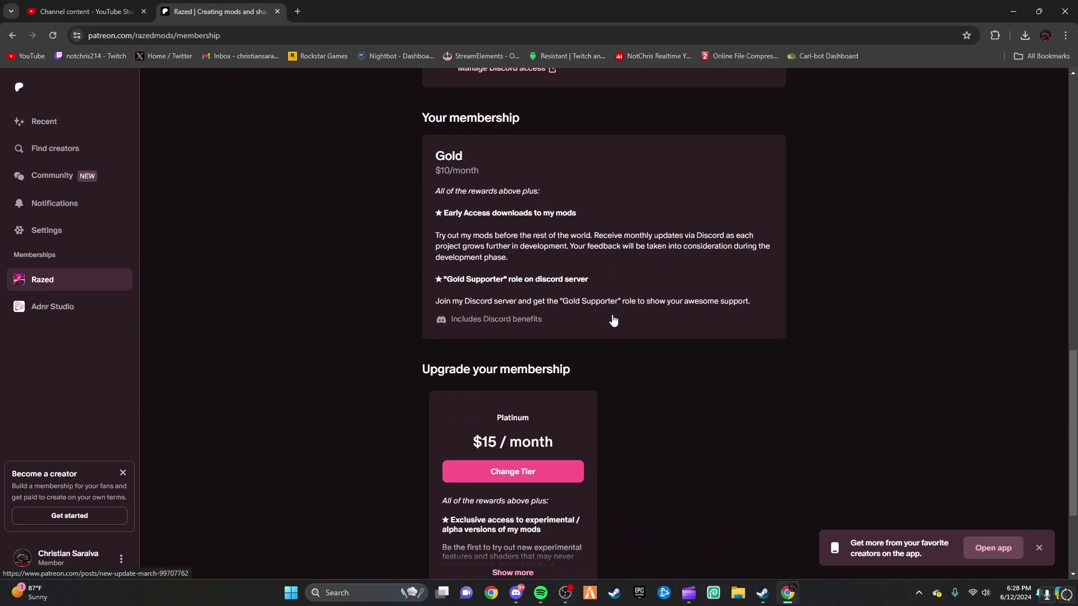
scroll(613, 320, "down", 3)
left_click(531, 497)
scroll(497, 505, "down", 2)
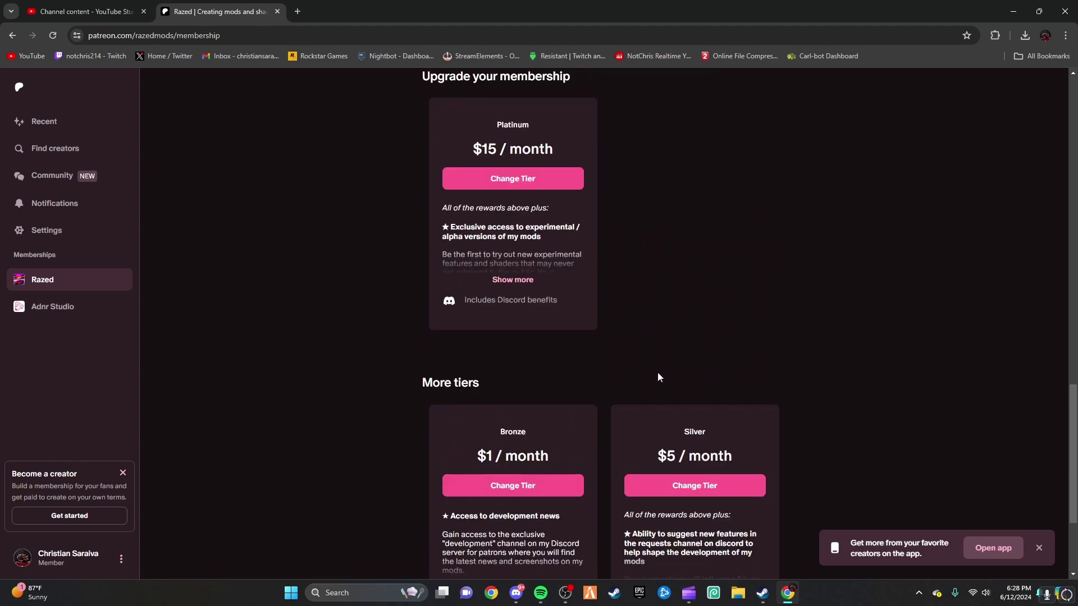
scroll(618, 371, "down", 3)
scroll(495, 356, "up", 3)
scroll(499, 358, "down", 1)
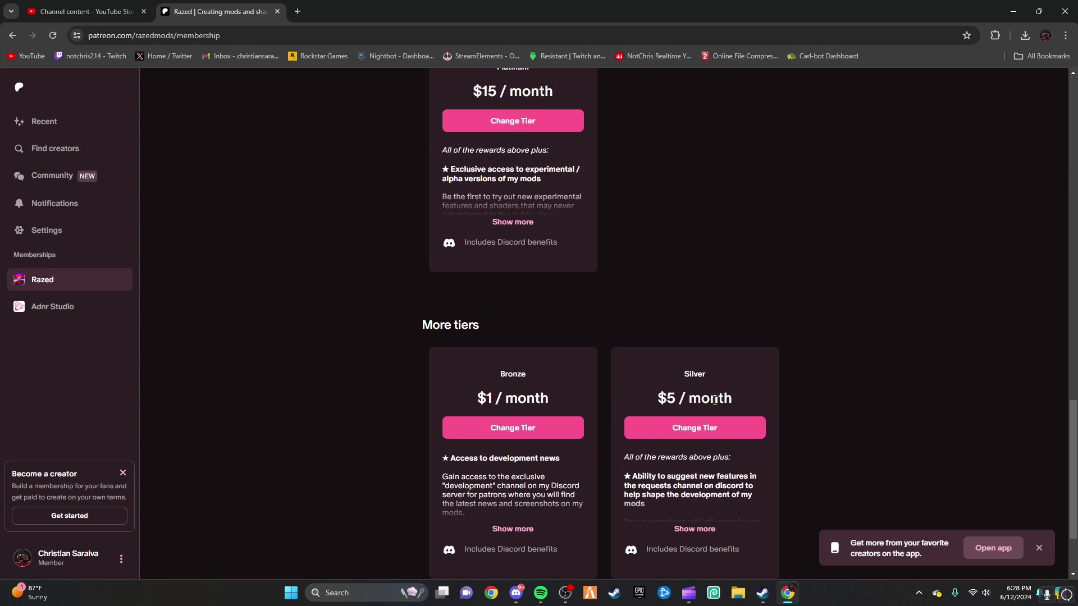
scroll(674, 406, "up", 3)
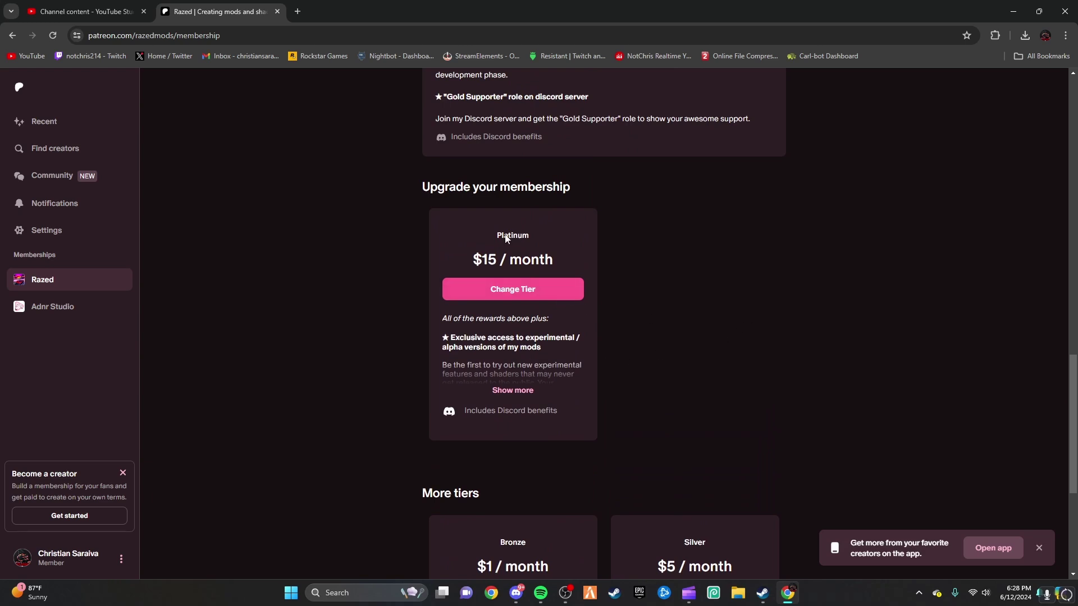
- Expand the Platinum tier's description and read its full list of benefits
left_click(512, 391)
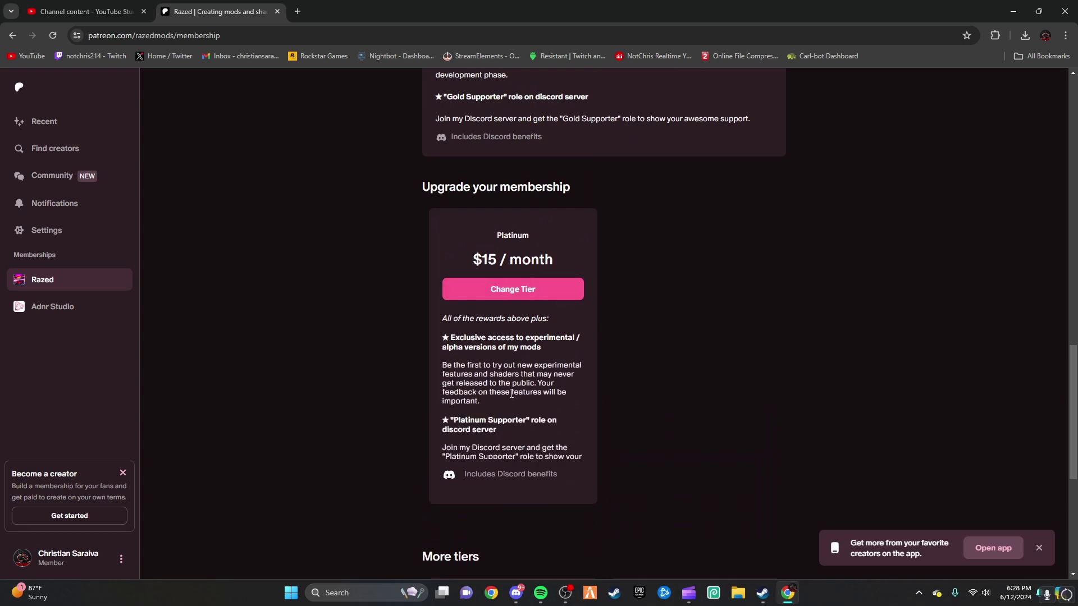
scroll(778, 341, "down", 1)
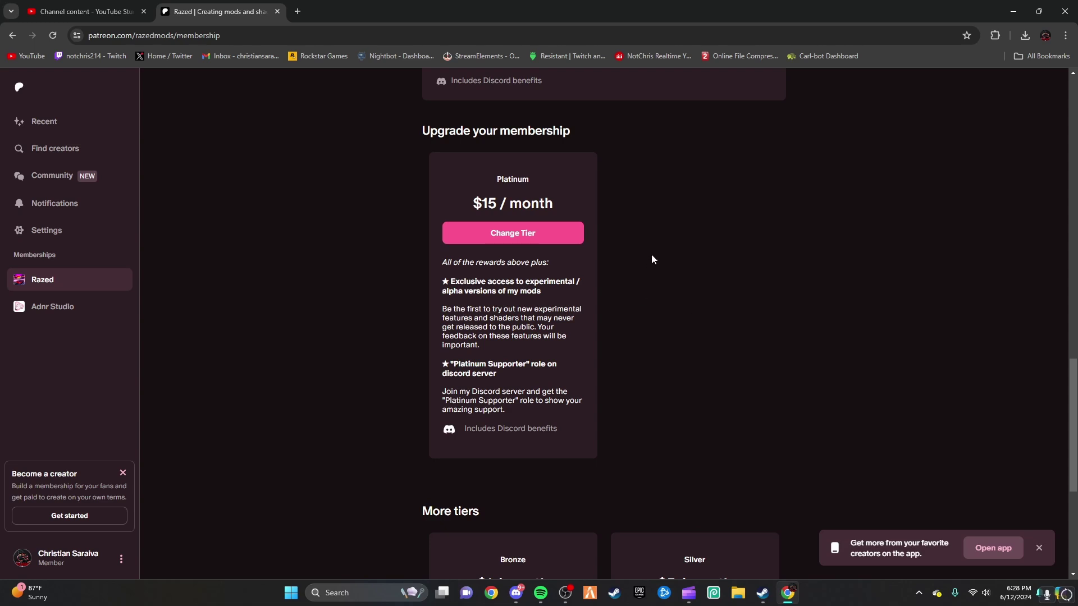
scroll(665, 292, "up", 15)
scroll(657, 306, "down", 3)
- Return from the membership page to Razed's home page of recent posts
left_click(549, 140)
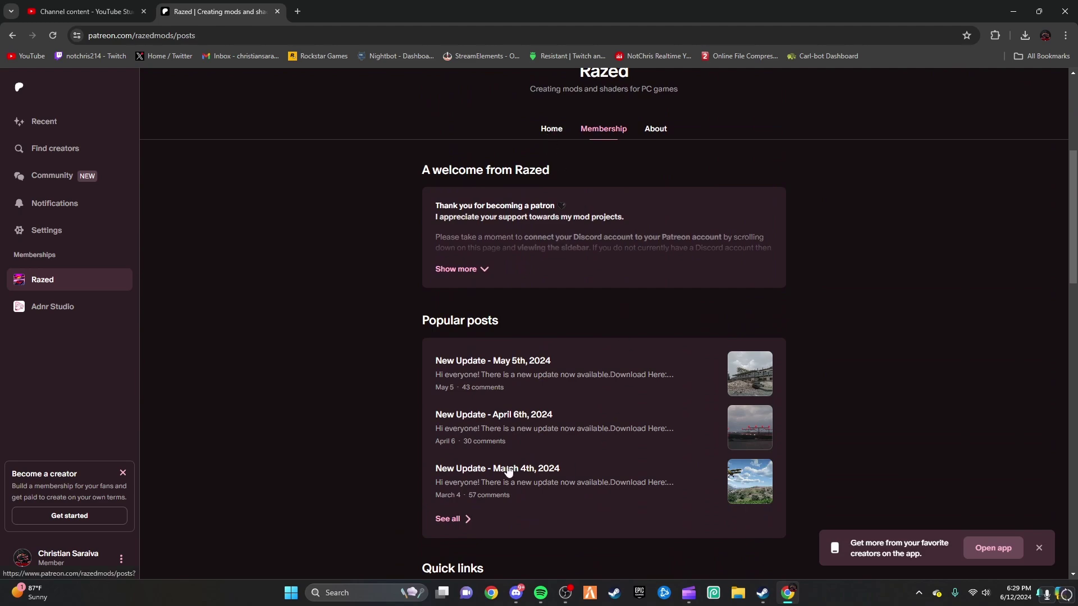
scroll(528, 393, "down", 20)
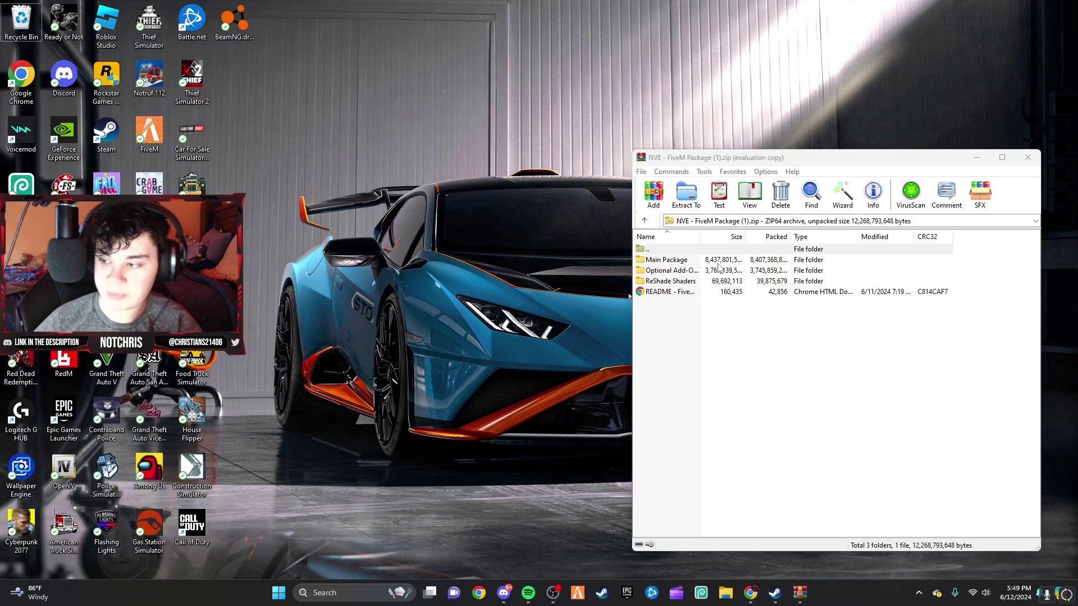
- Open the Main Package folder inside the NVE - FiveM Package archive
double_click(686, 260)
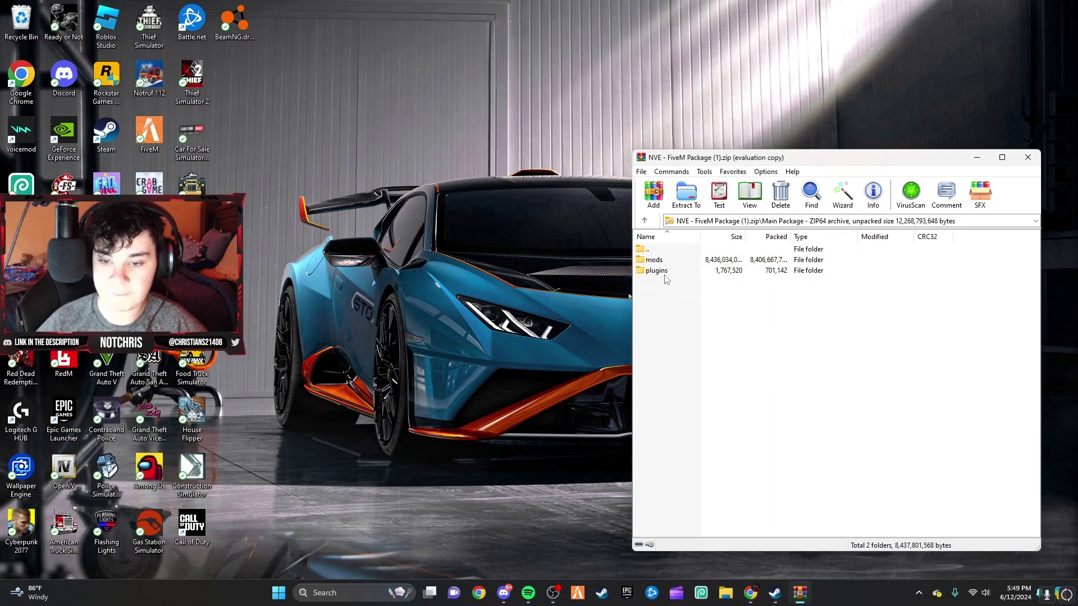
left_click_drag(662, 293, 665, 265)
right_click(665, 264)
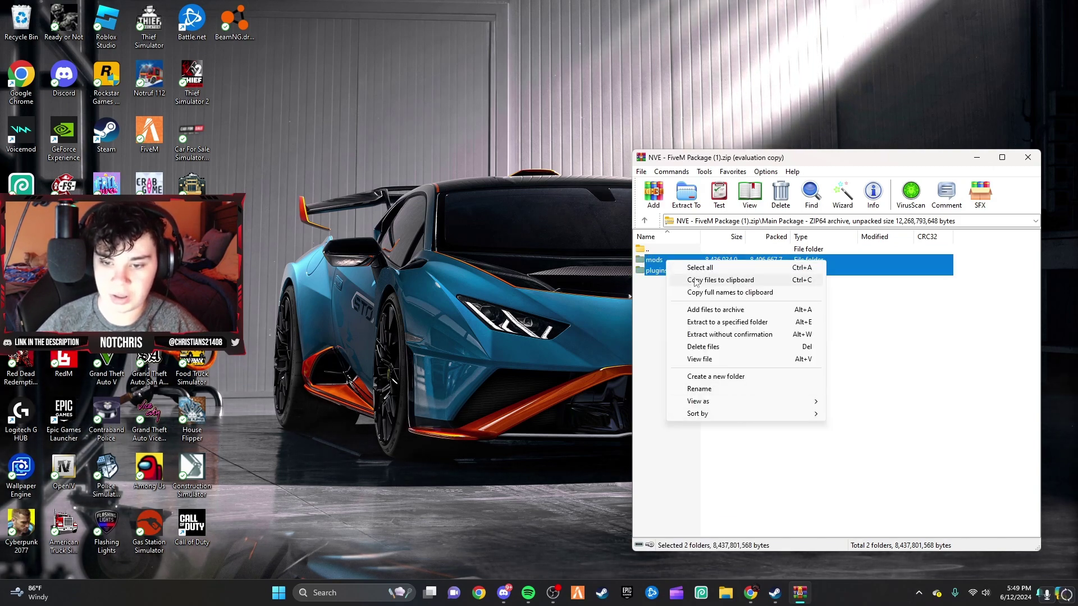
left_click(660, 356)
left_click_drag(662, 306, 681, 284)
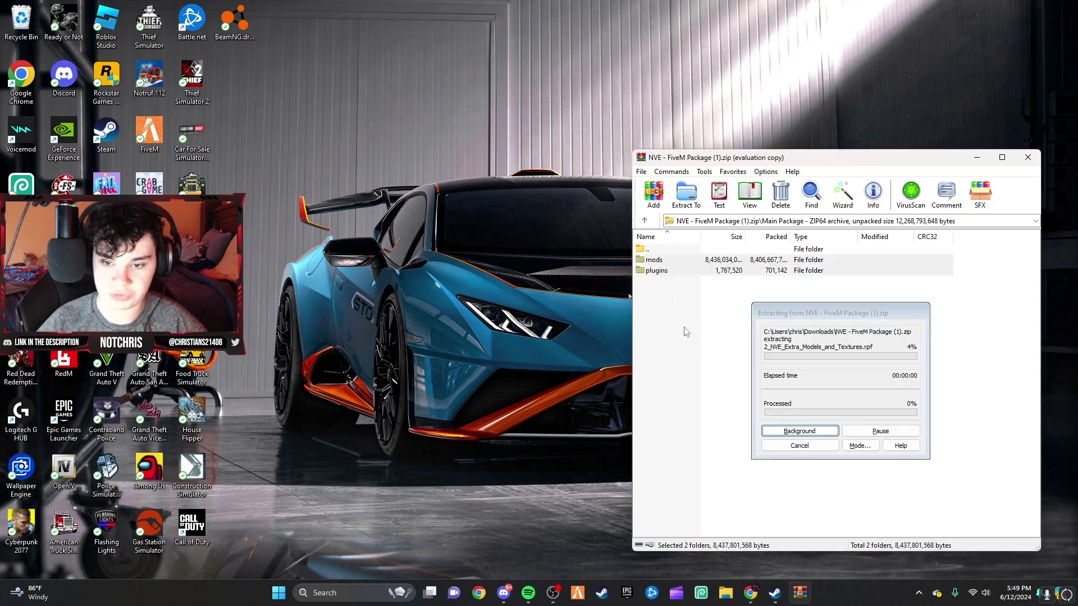
left_click(801, 445)
left_click(696, 409)
- Copy the mods and plugins folders from the archive's Main Package folder to the clipboard
left_click_drag(673, 298, 679, 265)
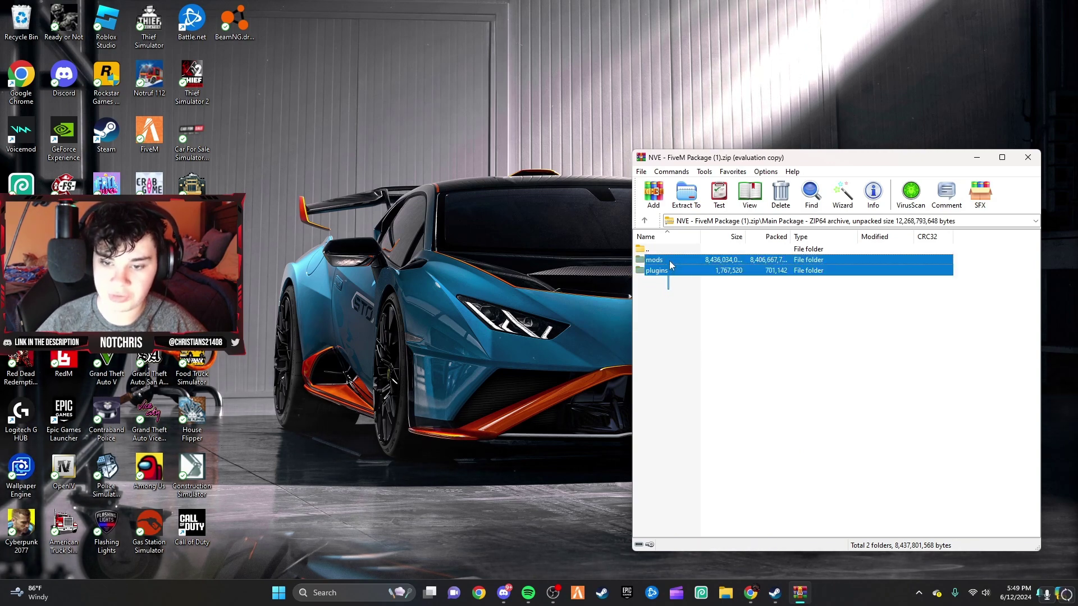
right_click(681, 271)
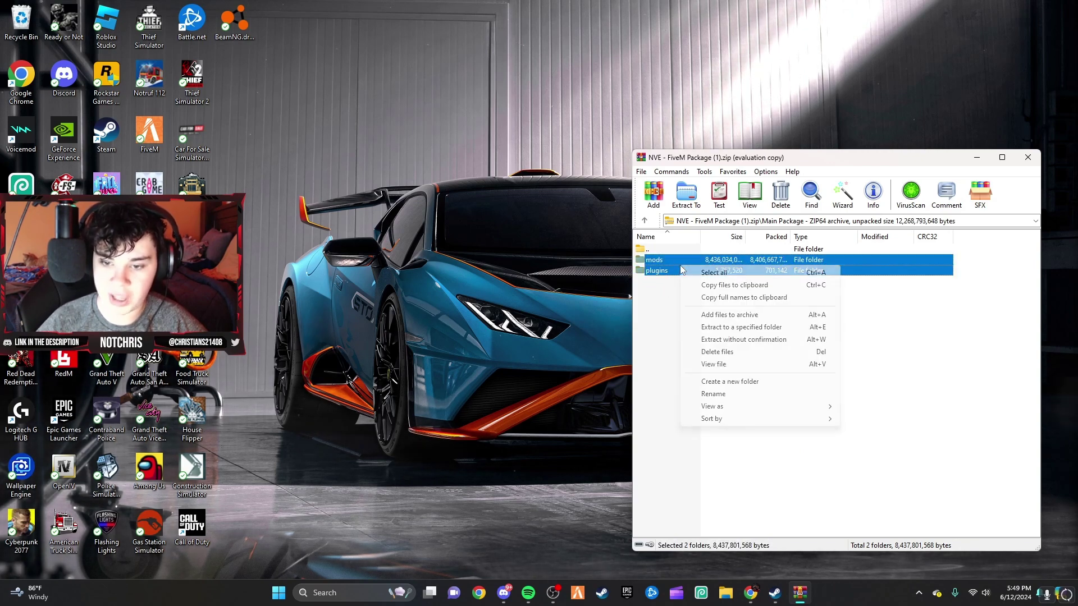
left_click(754, 286)
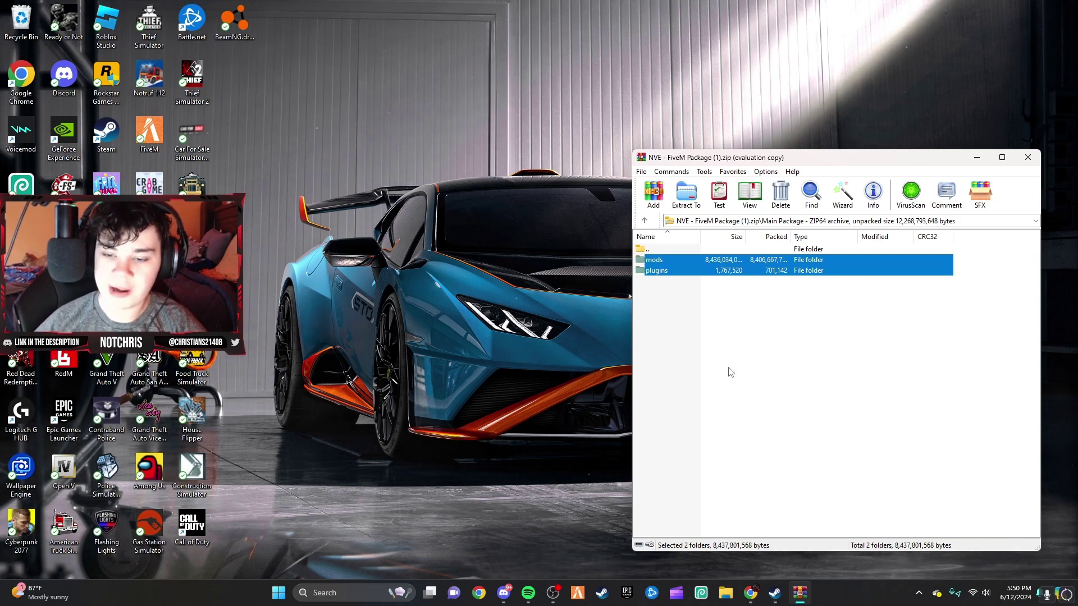
left_click(676, 340)
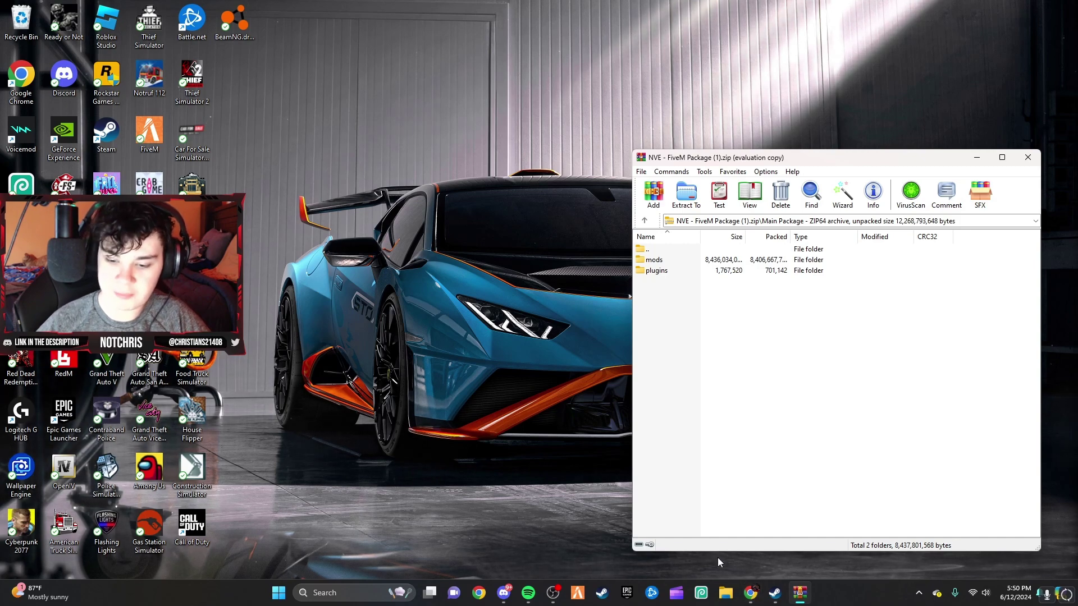
left_click(467, 392)
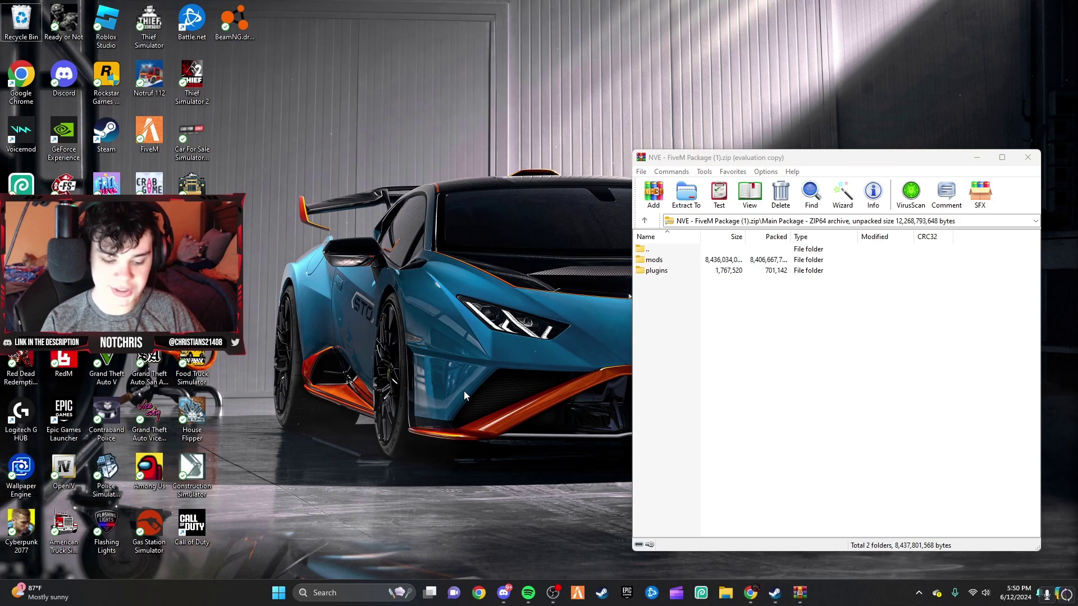
- Run %localappdata% and open the FiveM Application Data folder inside the FiveM folder
key("super+r")
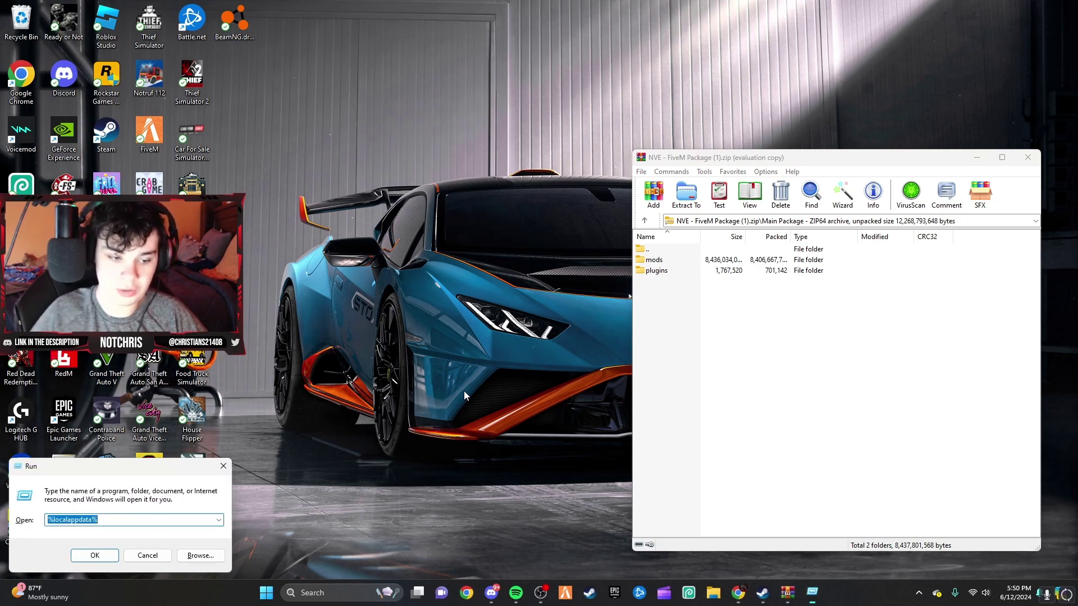
left_click(95, 555)
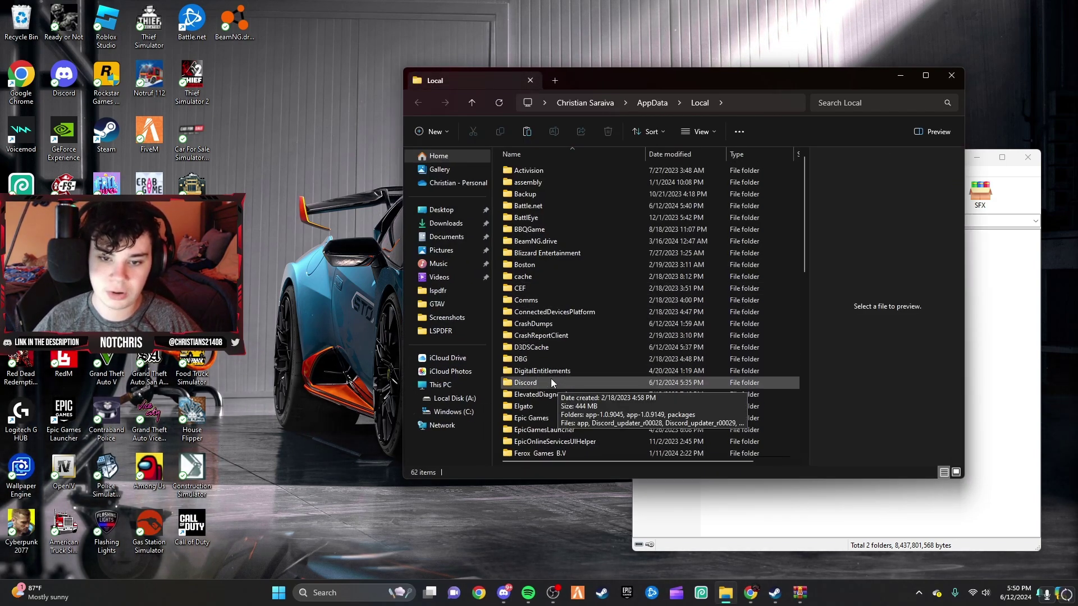
scroll(524, 201, "down", 2)
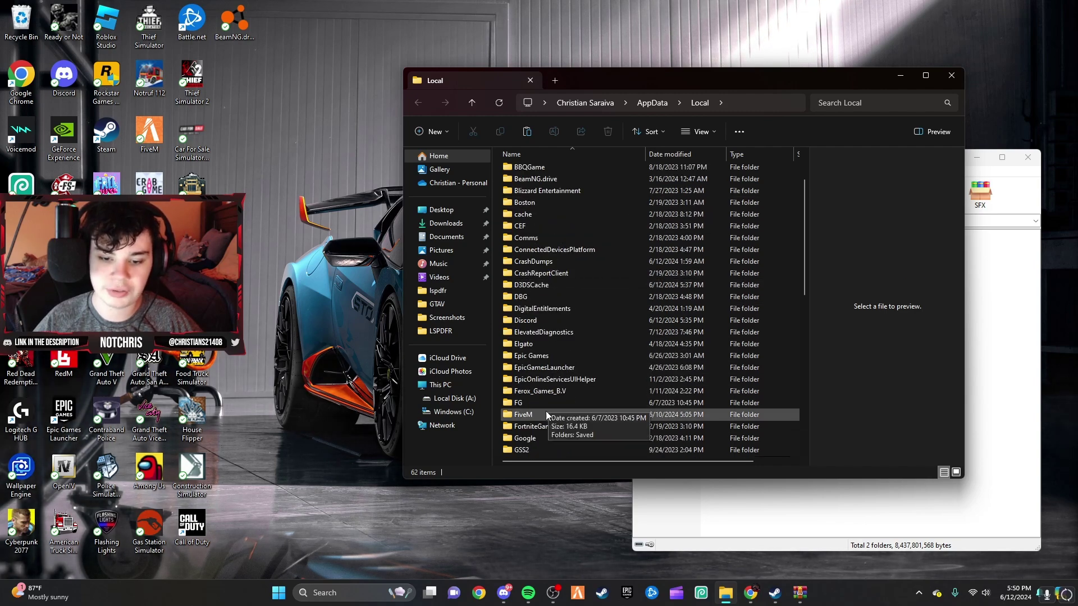
double_click(538, 413)
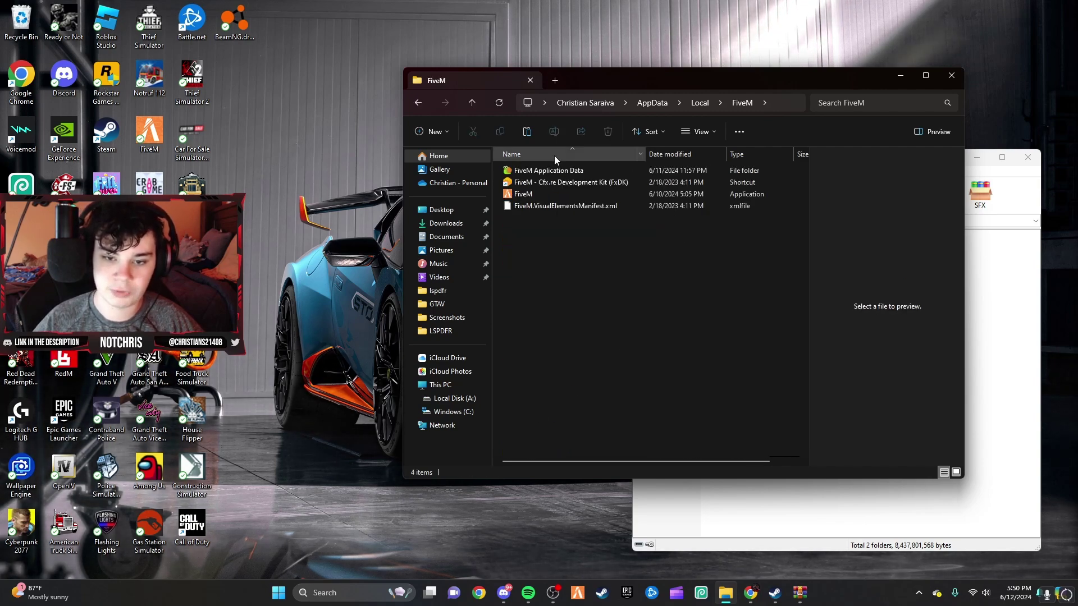
double_click(592, 171)
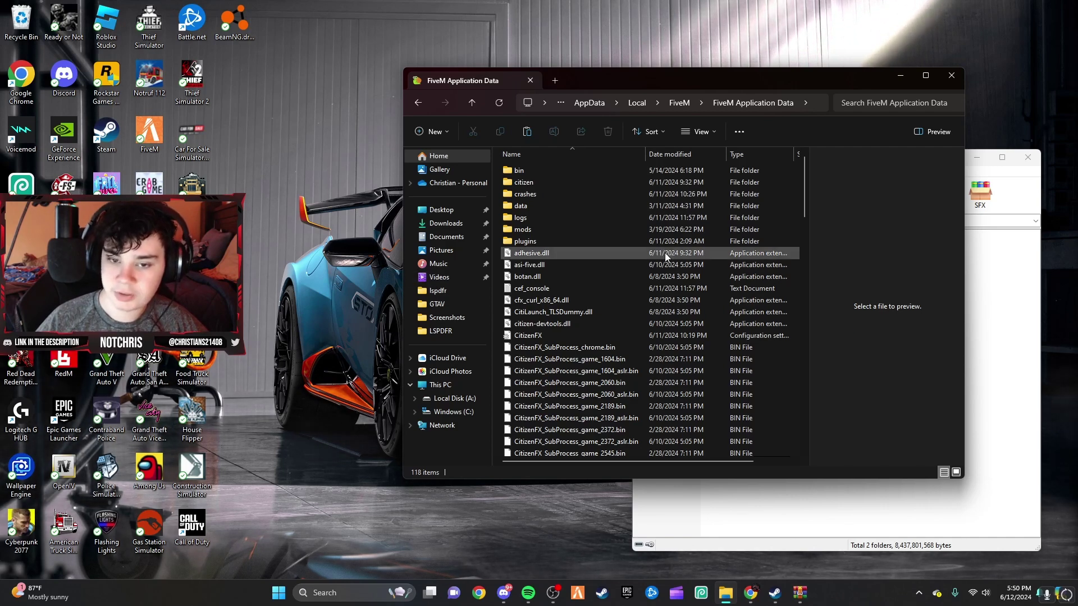
- Paste the copied mods and plugins folders into FiveM Application Data, replacing the existing files, and minimize the folder window
left_click(524, 133)
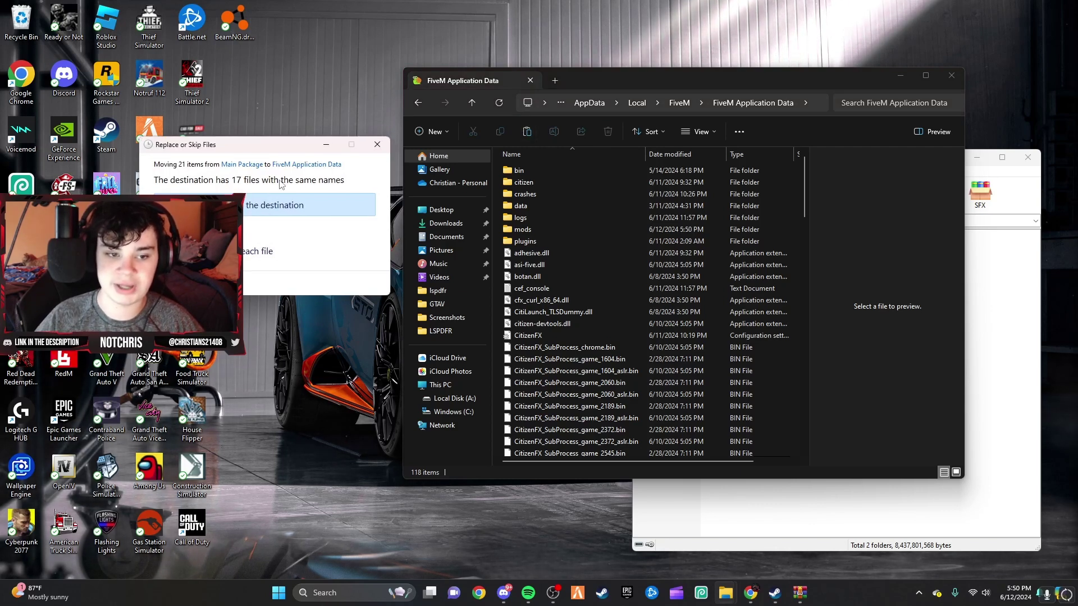
left_click(251, 209)
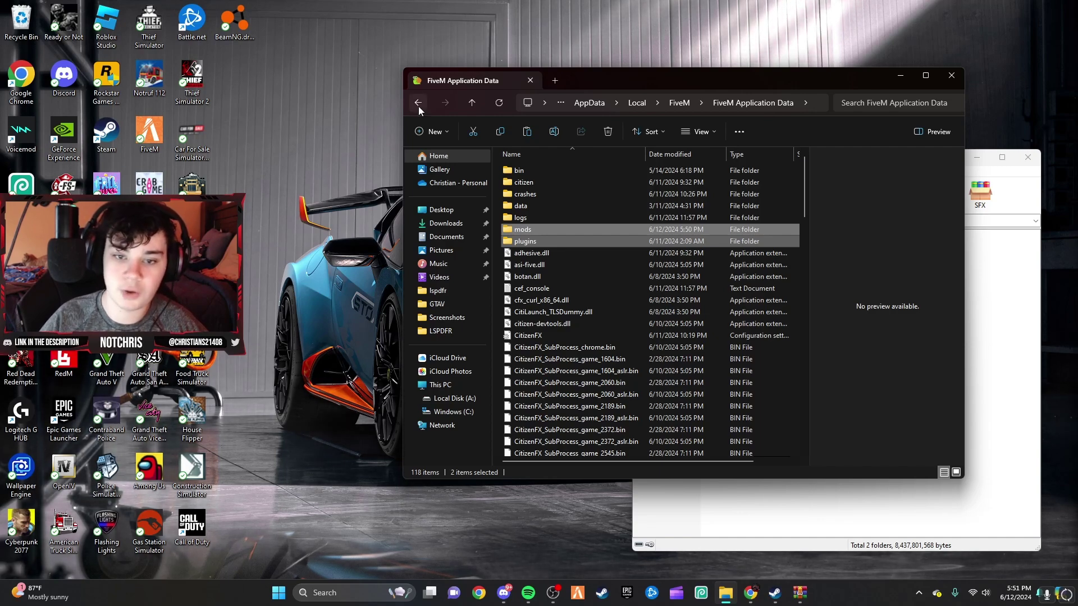
left_click(900, 75)
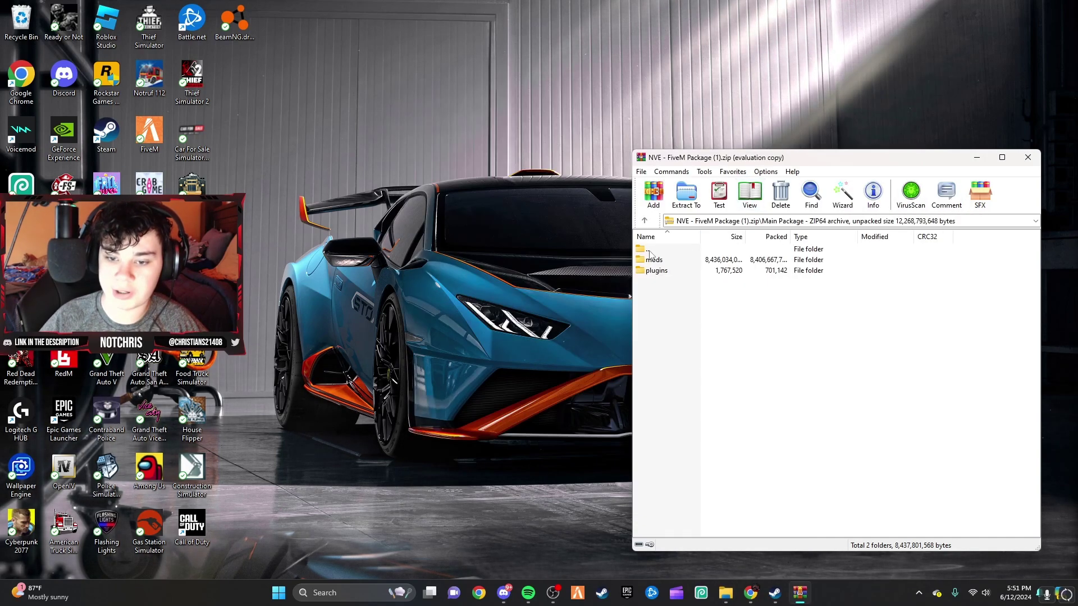
- Go back to the archive's top level and open the optional add-ons folder
double_click(646, 249)
left_click(653, 309)
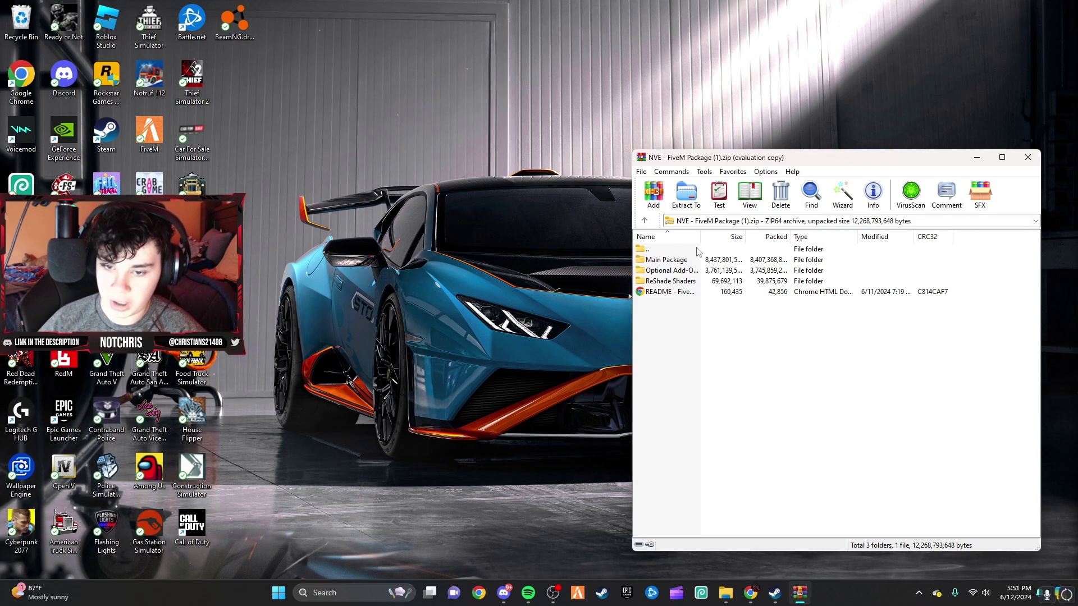
double_click(679, 272)
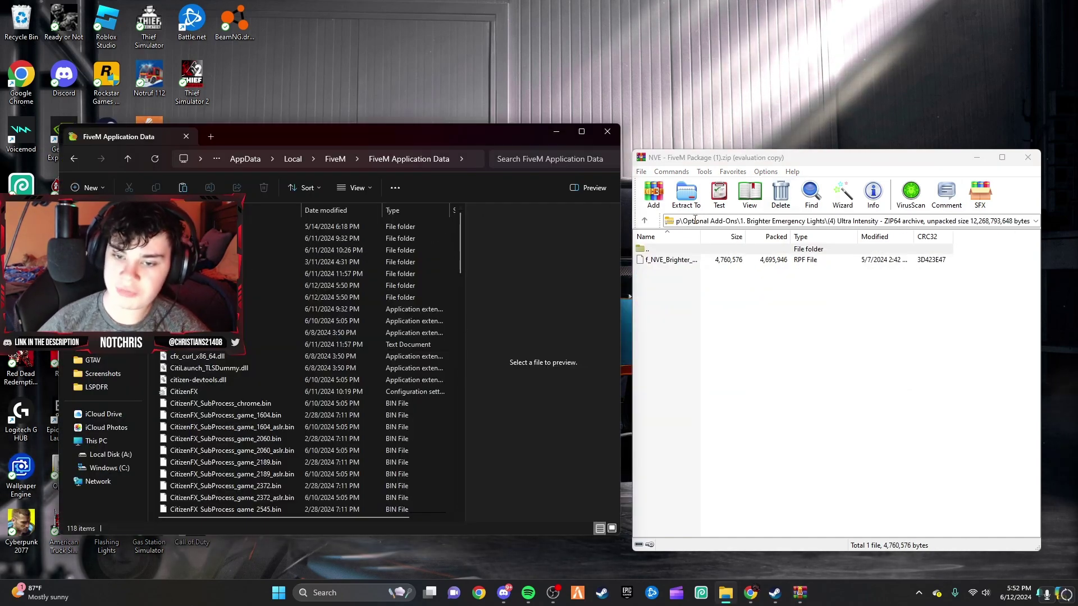
- Move the Ultra Intensity f_NVE_Brighter_Emergency_Lights.rpf from the archive into FiveM's mods folder, replacing the existing file
double_click(298, 285)
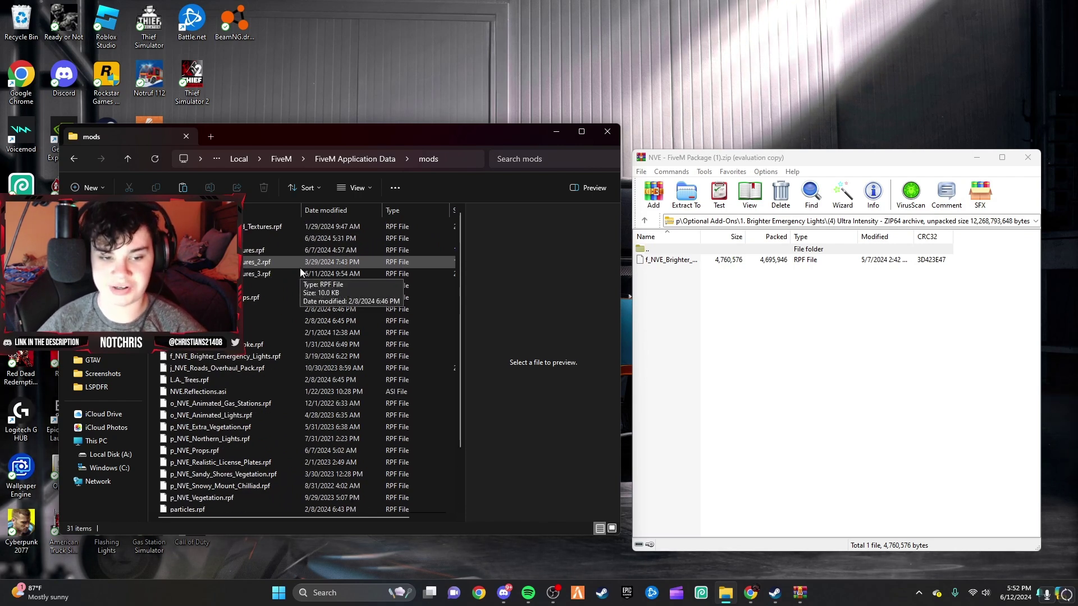
left_click(684, 261)
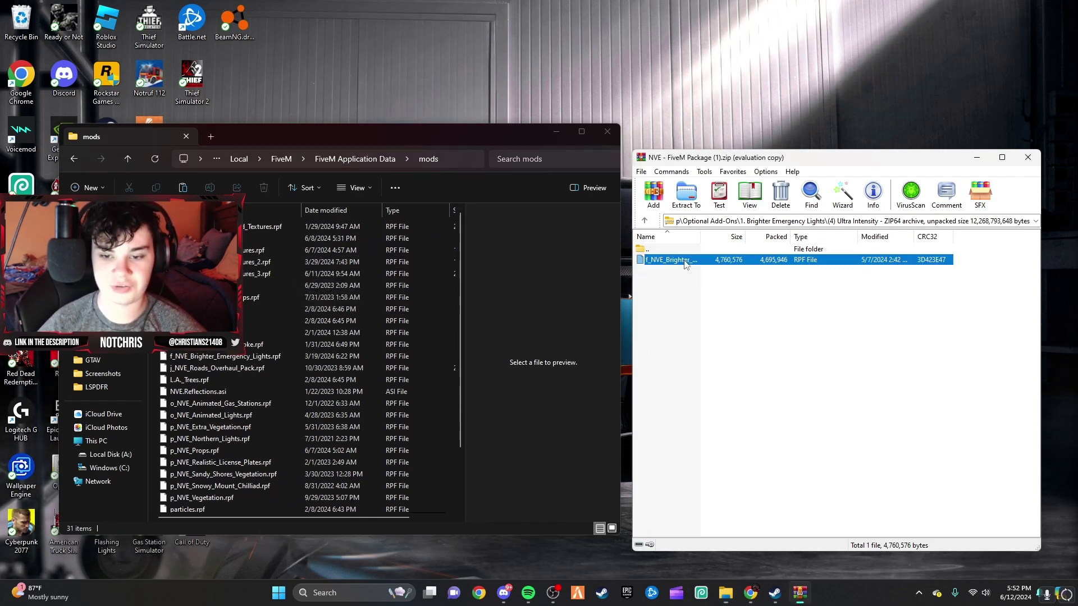
left_click_drag(684, 264, 555, 292)
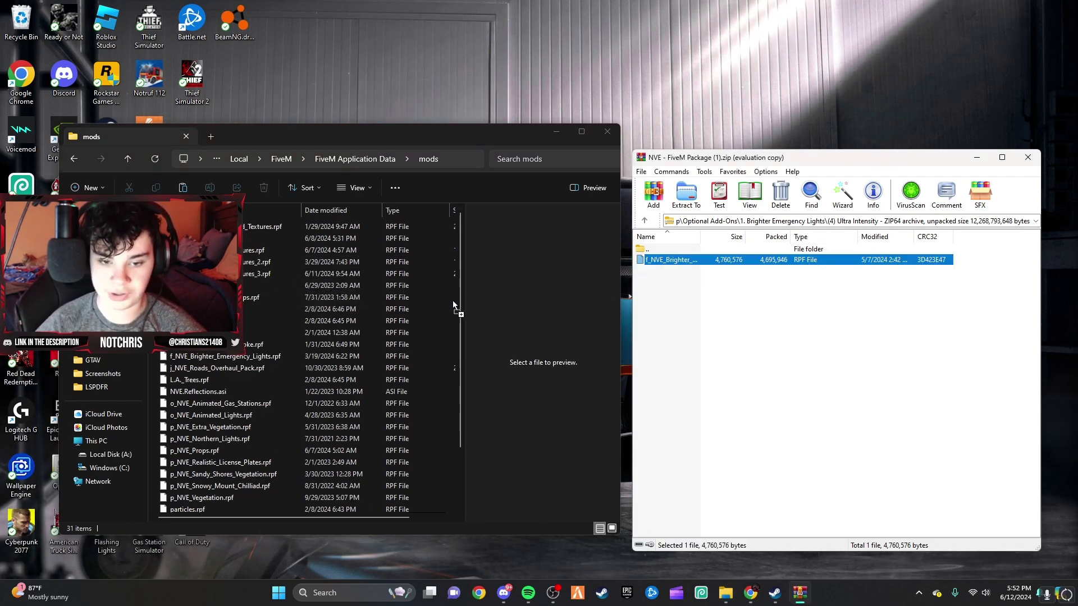
left_click_drag(453, 301, 449, 302)
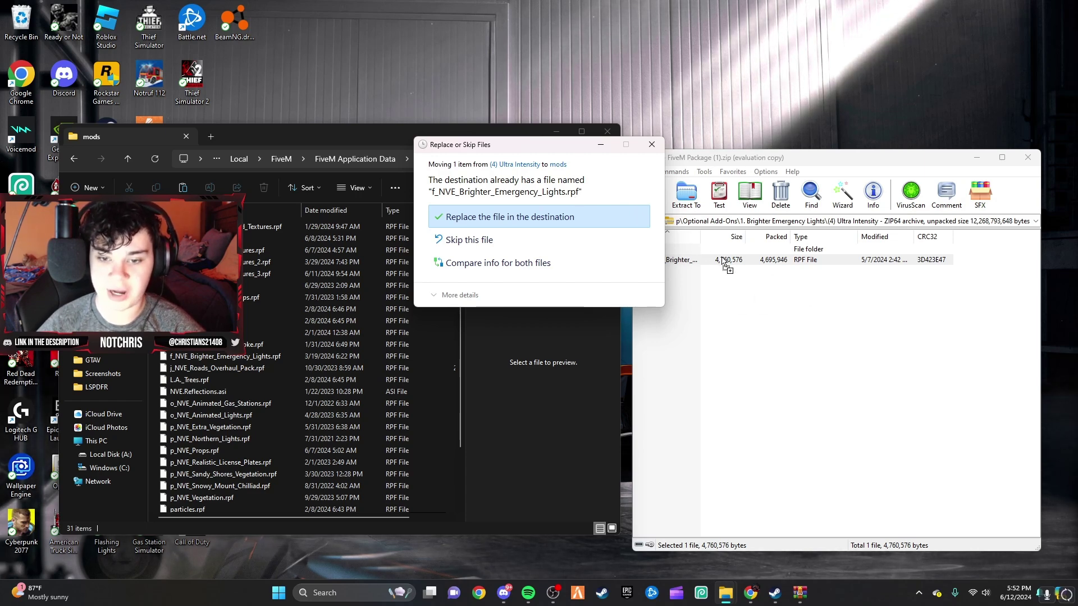
left_click(481, 224)
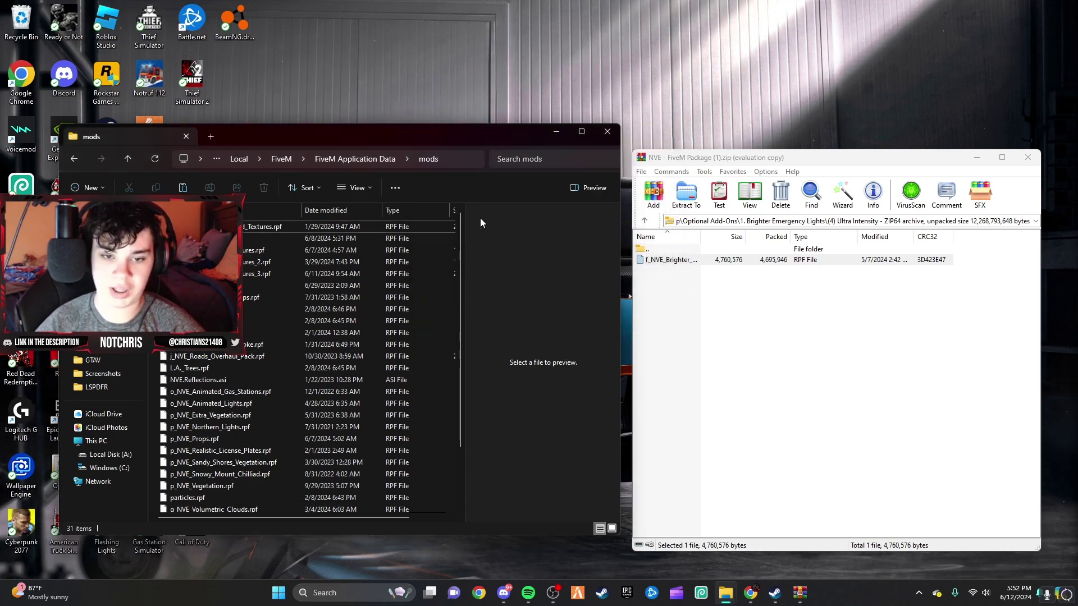
scroll(240, 420, "down", 3)
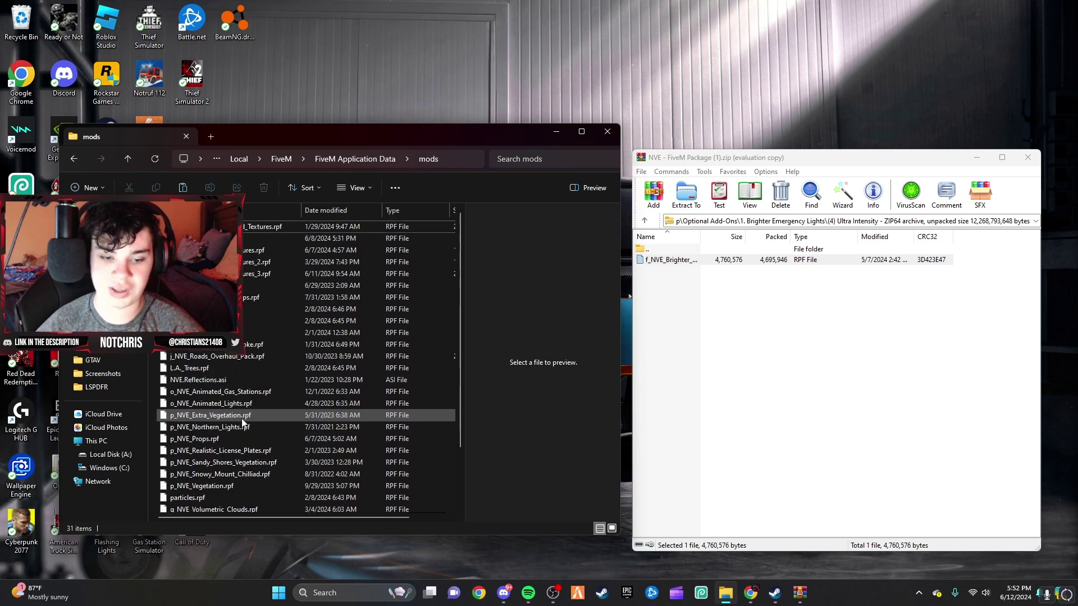
- Go back to the archive's top level and open the ReShade Shaders folder
scroll(236, 393, "up", 2)
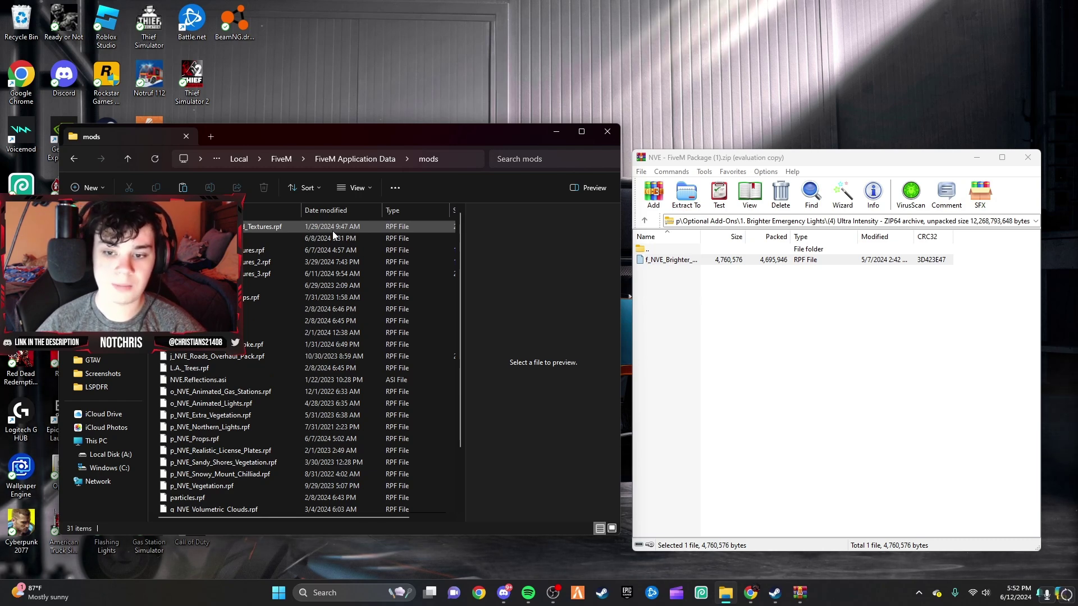
double_click(651, 250)
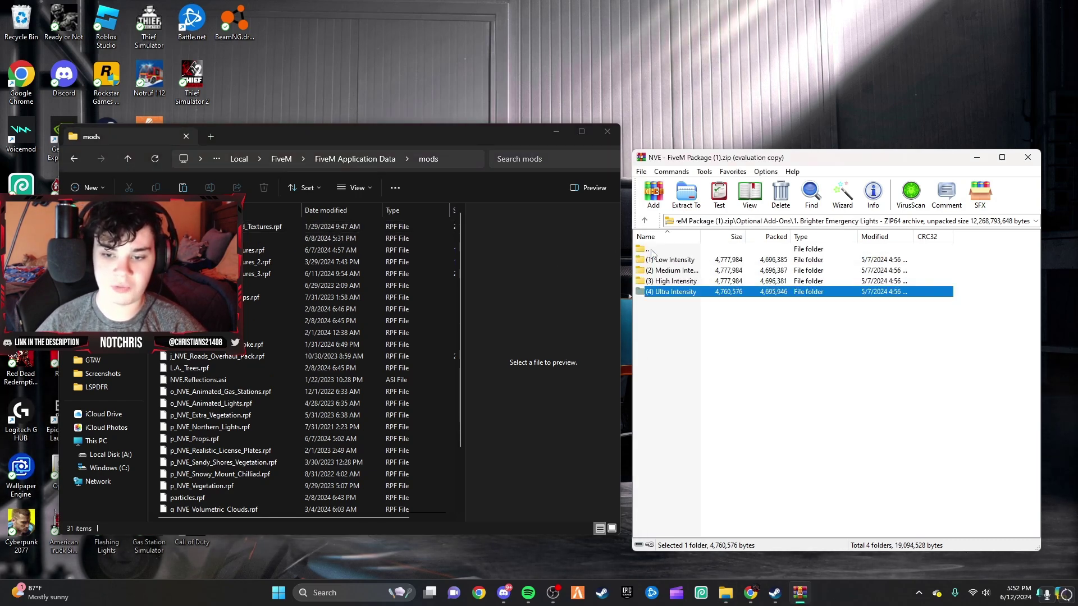
double_click(651, 250)
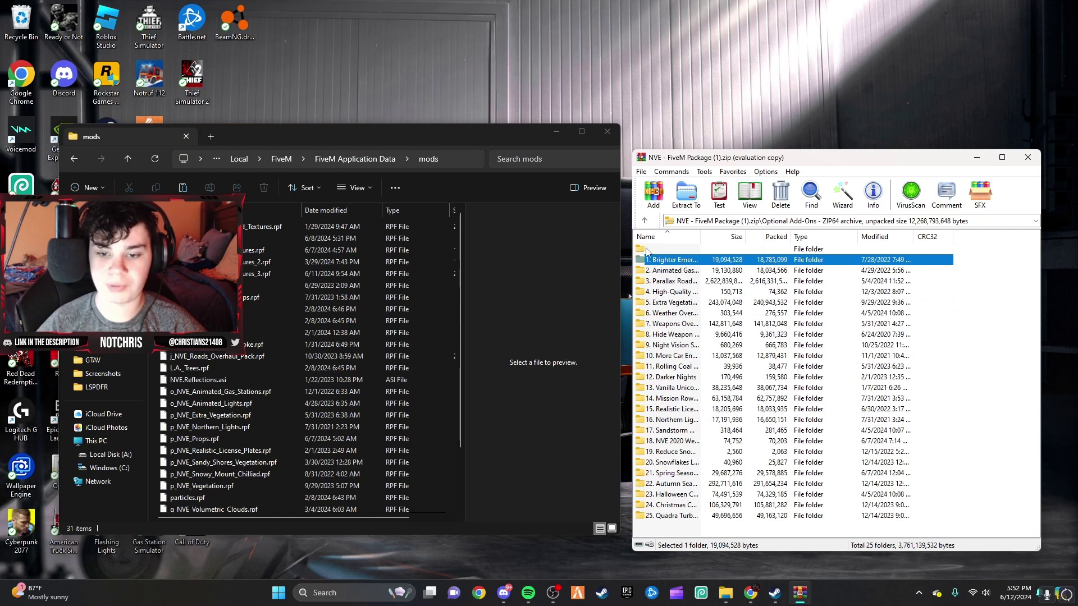
double_click(649, 251)
double_click(694, 271)
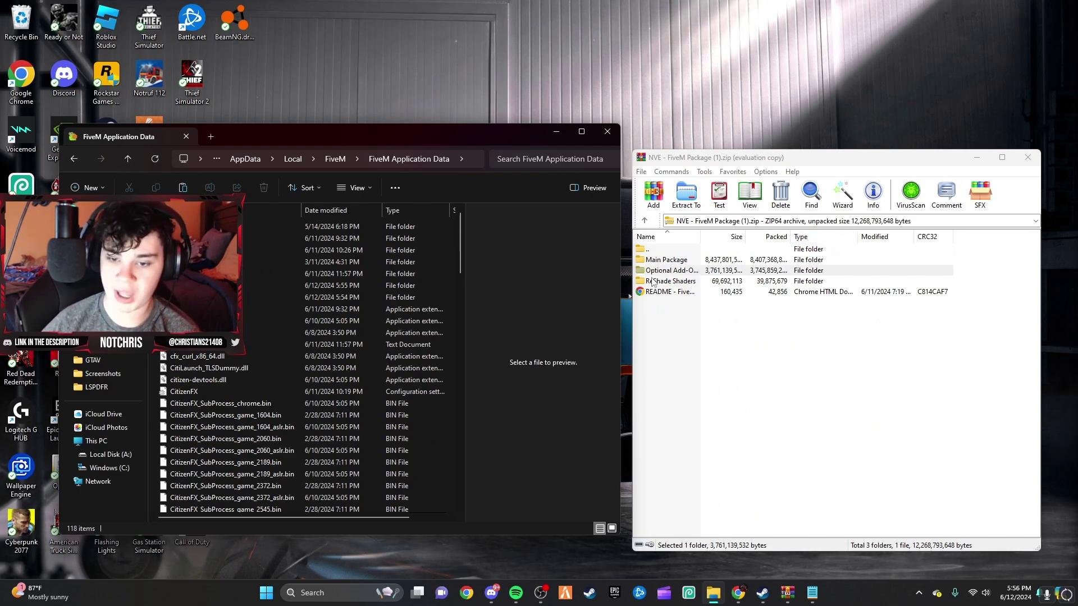
double_click(686, 282)
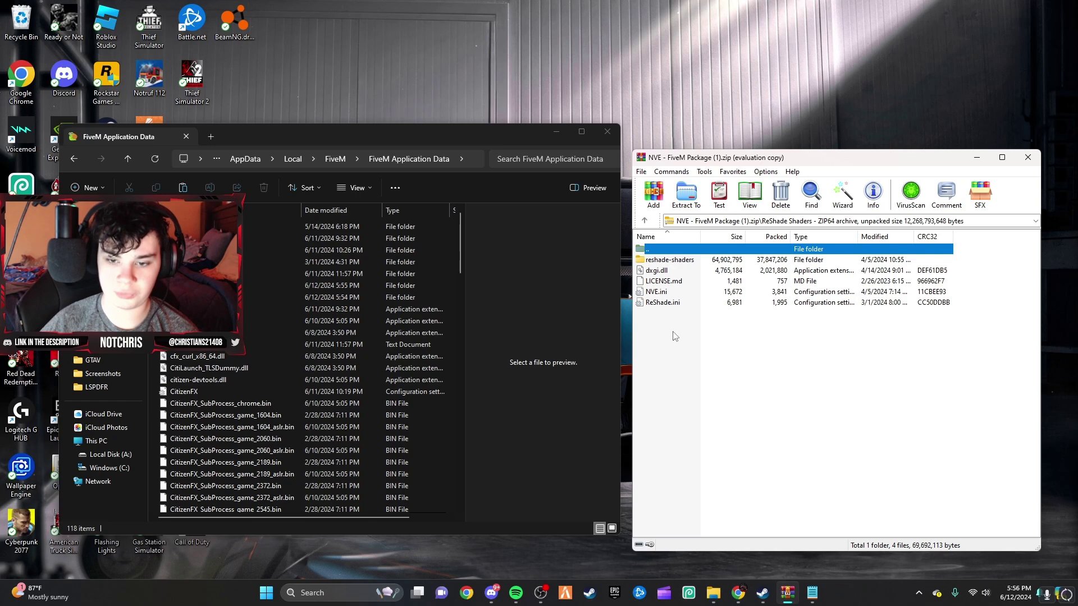
- Copy the reshade-shaders folder, dxgi.dll, LICENSE.md, NVE.ini and ReShade.ini from the archive to the clipboard
left_click_drag(675, 335, 666, 260)
right_click(678, 275)
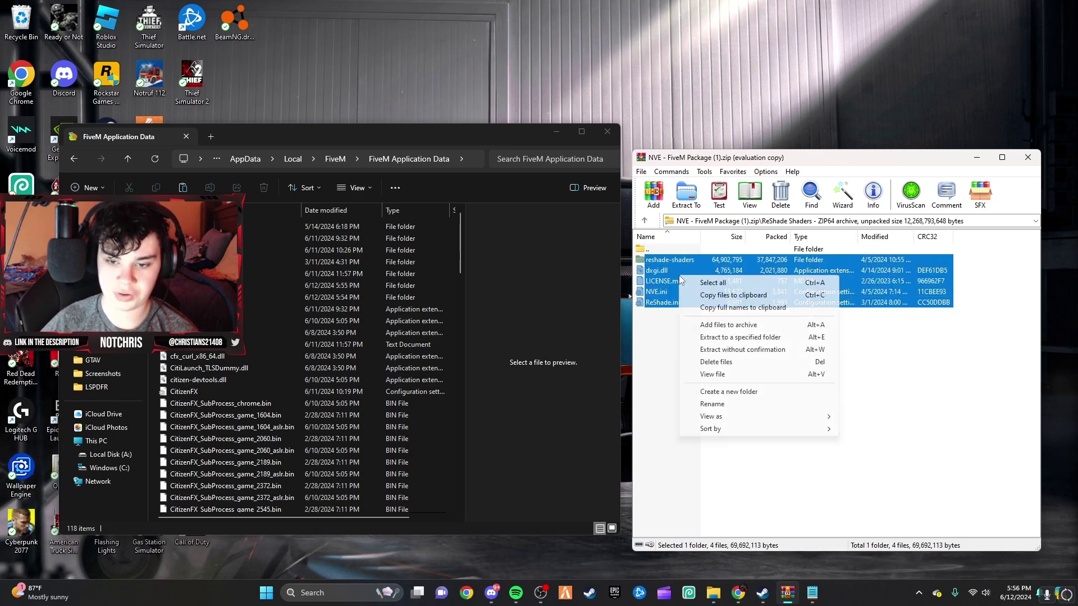
left_click(729, 295)
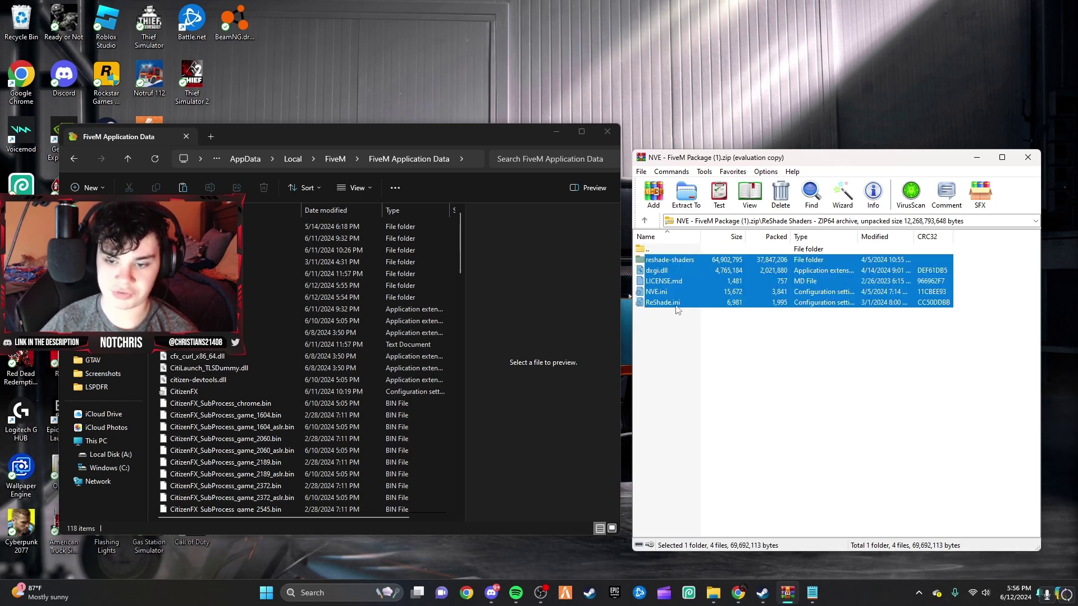
left_click(692, 368)
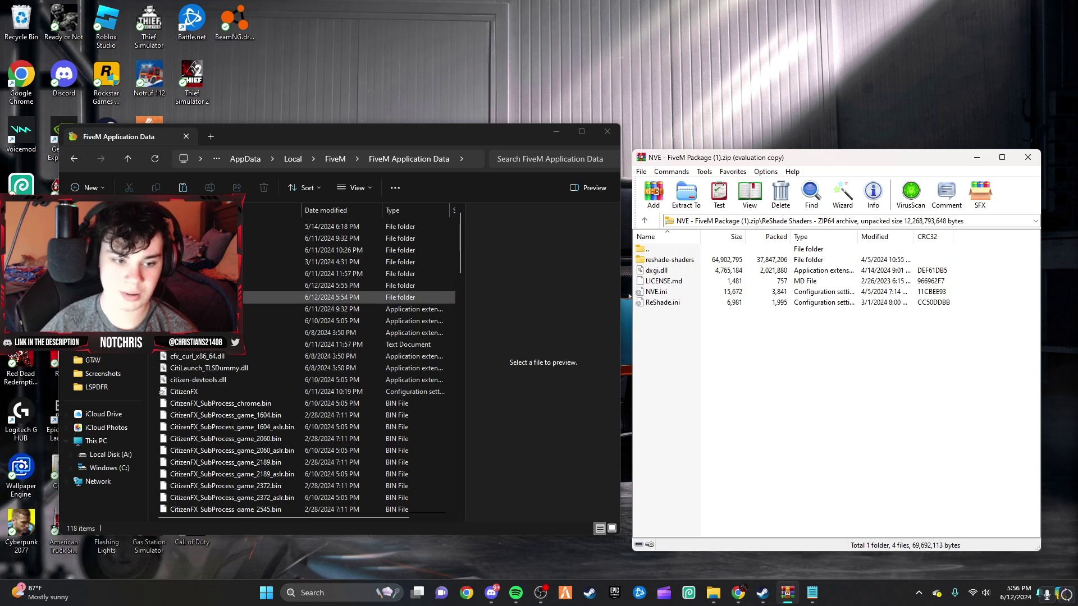
- Paste the copied ReShade files into the plugins folder of FiveM Application Data, replacing the existing files, and go back to the parent folder
double_click(269, 296)
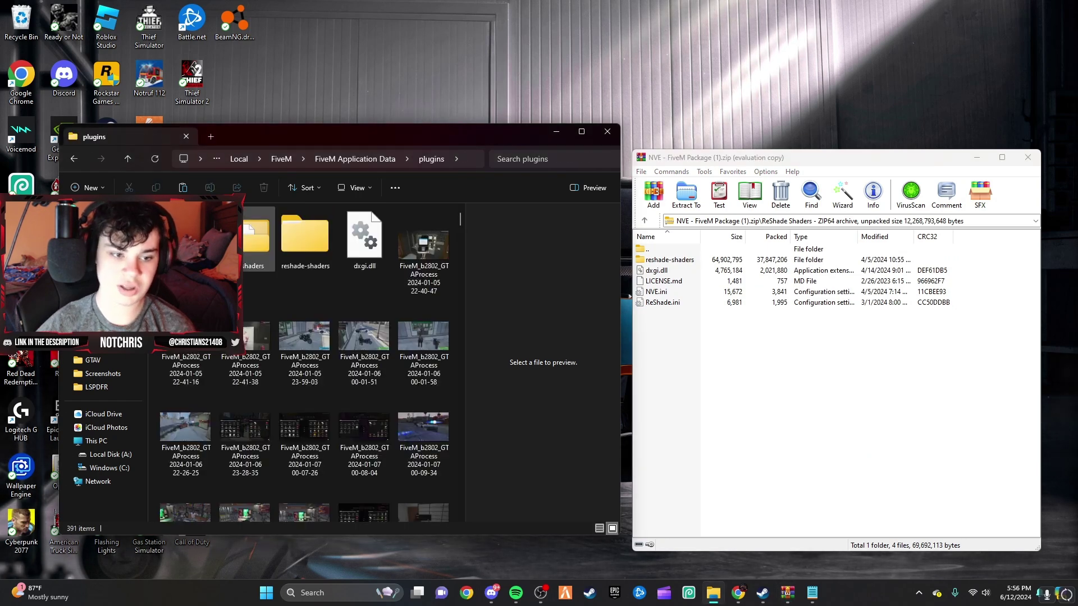
left_click(184, 188)
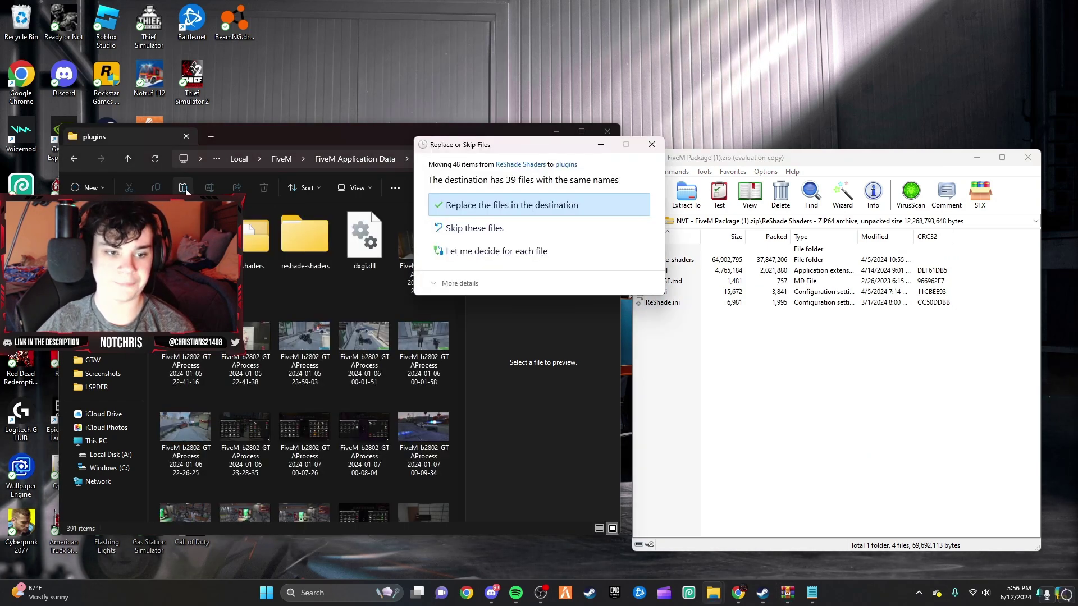
left_click(567, 205)
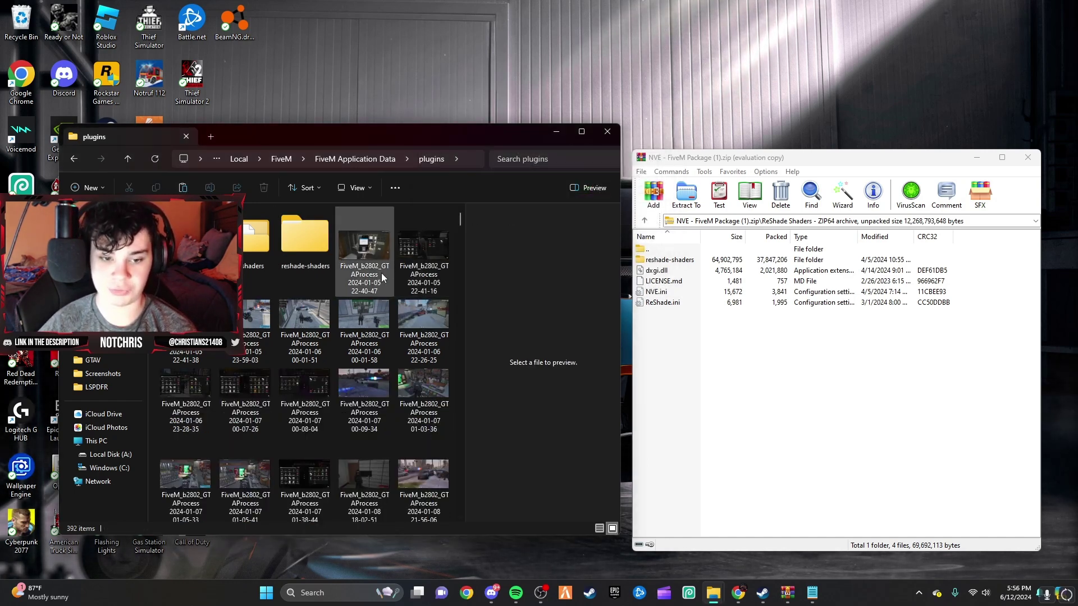
scroll(365, 311, "down", 10)
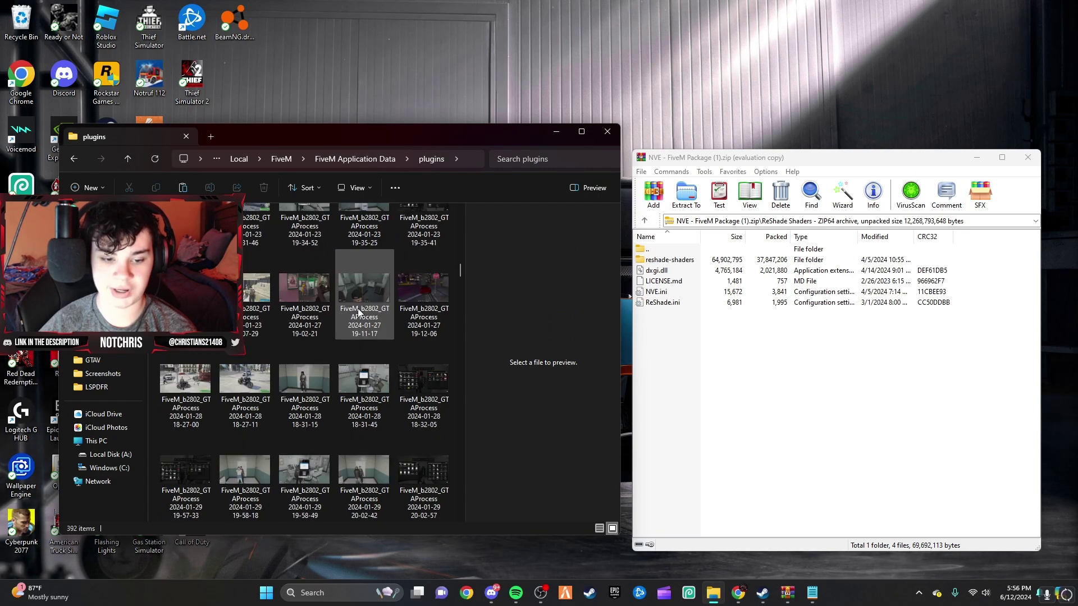
scroll(358, 309, "up", 10)
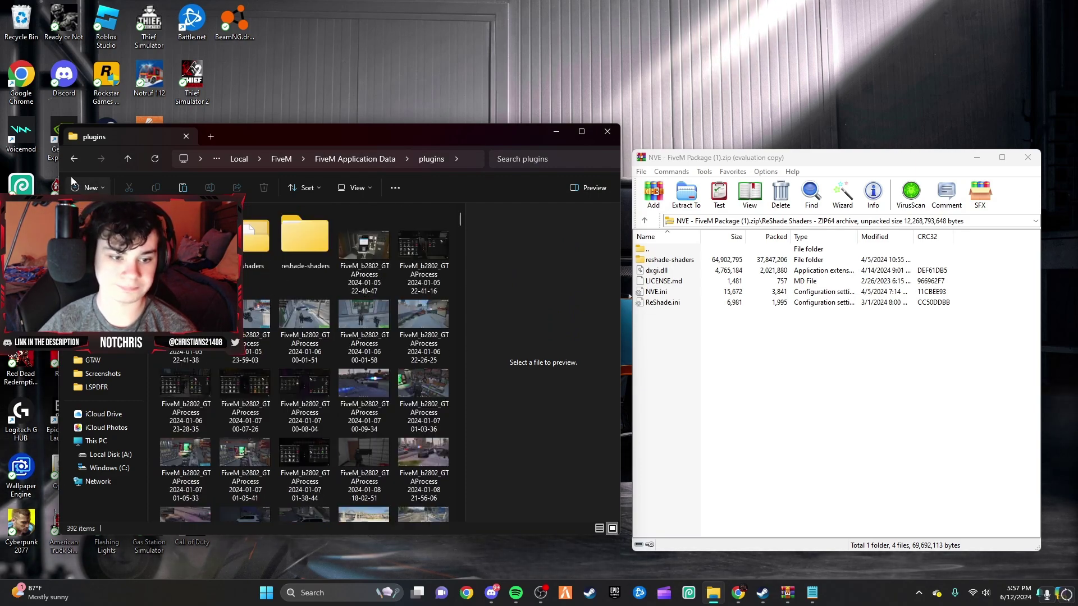
left_click(74, 160)
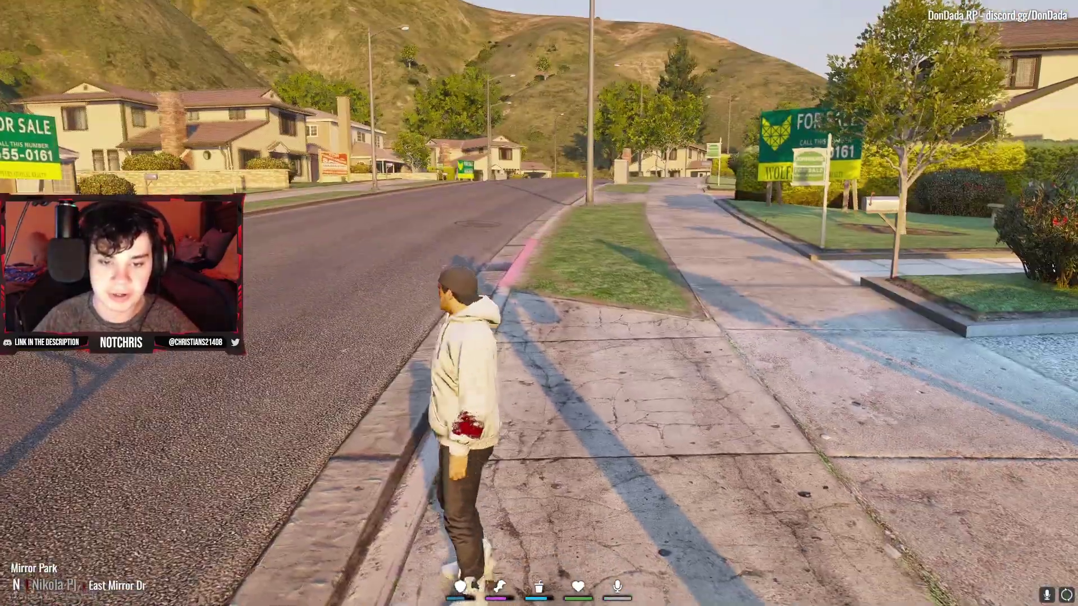
key("w")
key("w")
key("w")
key("w")
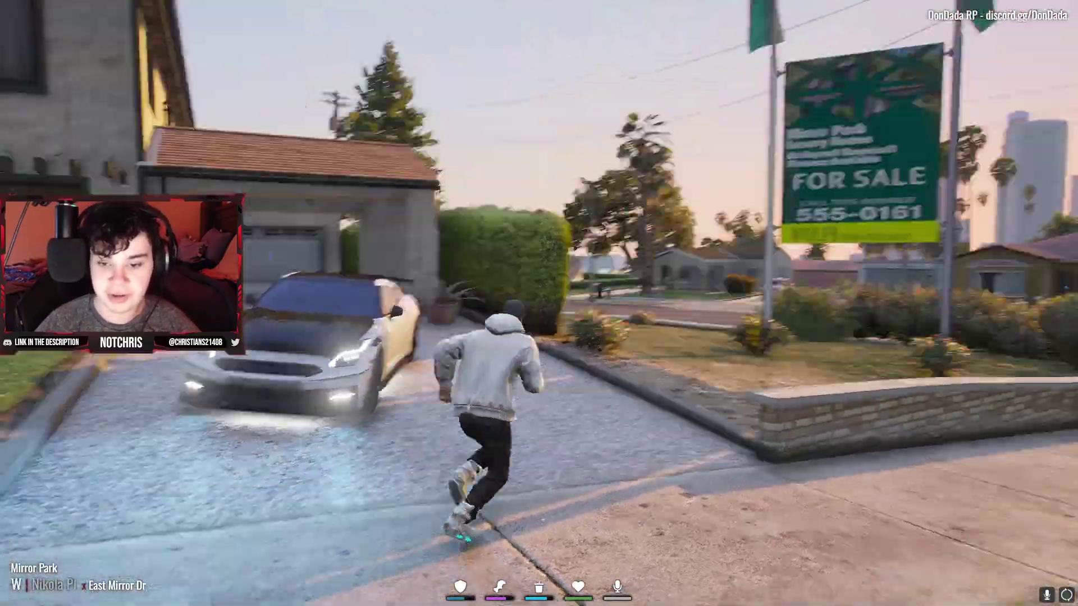
key("w")
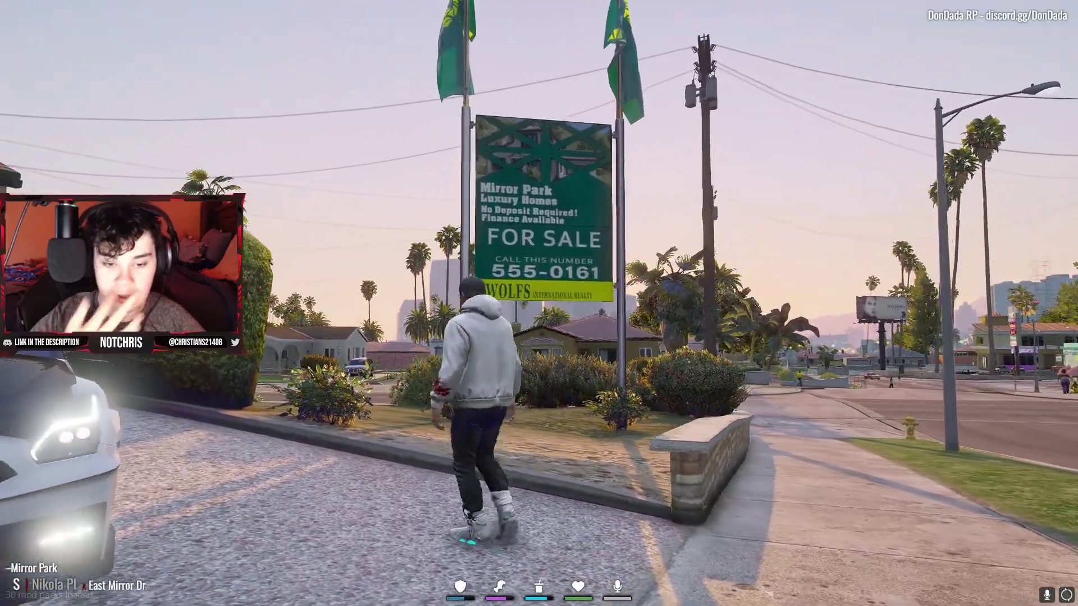
key("w")
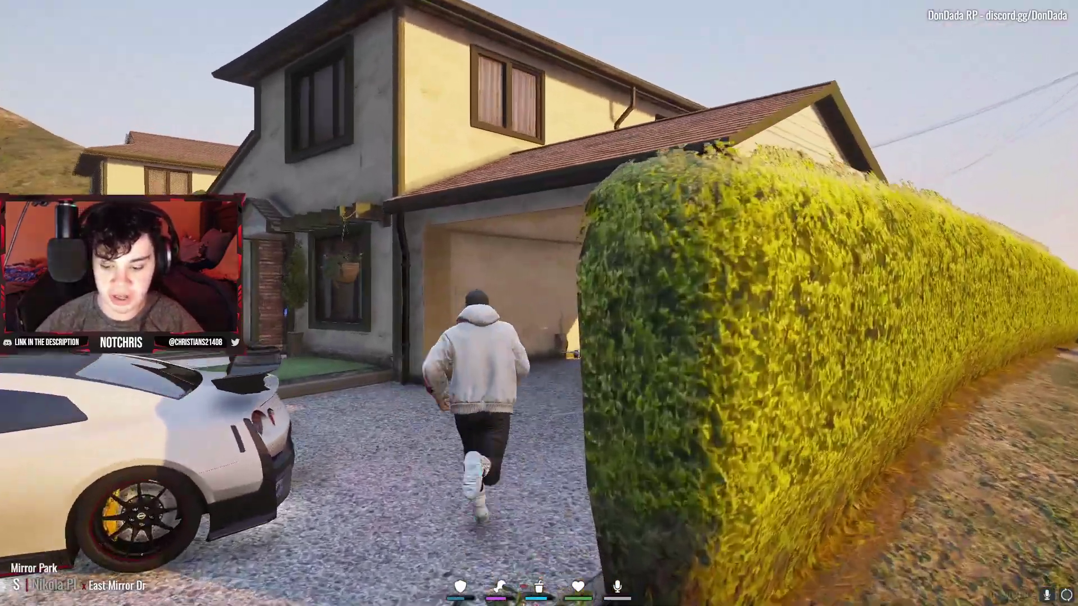
key("s")
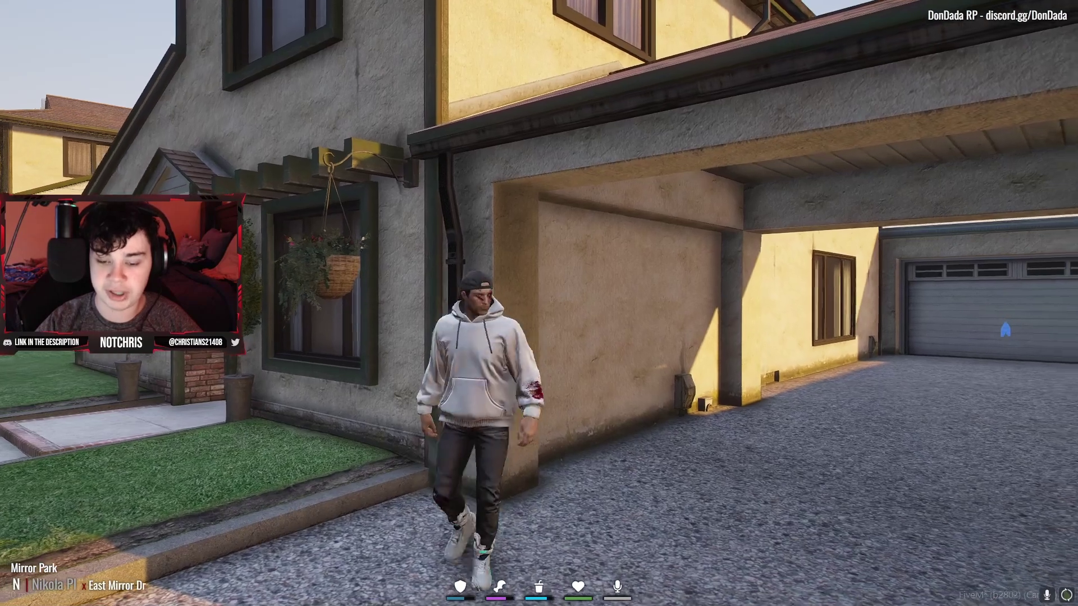
- Open the in-game ReShade overlay, enable the NaturalVision Evolved: Bloom effect in the NVE preset, and close the overlay
key("Home")
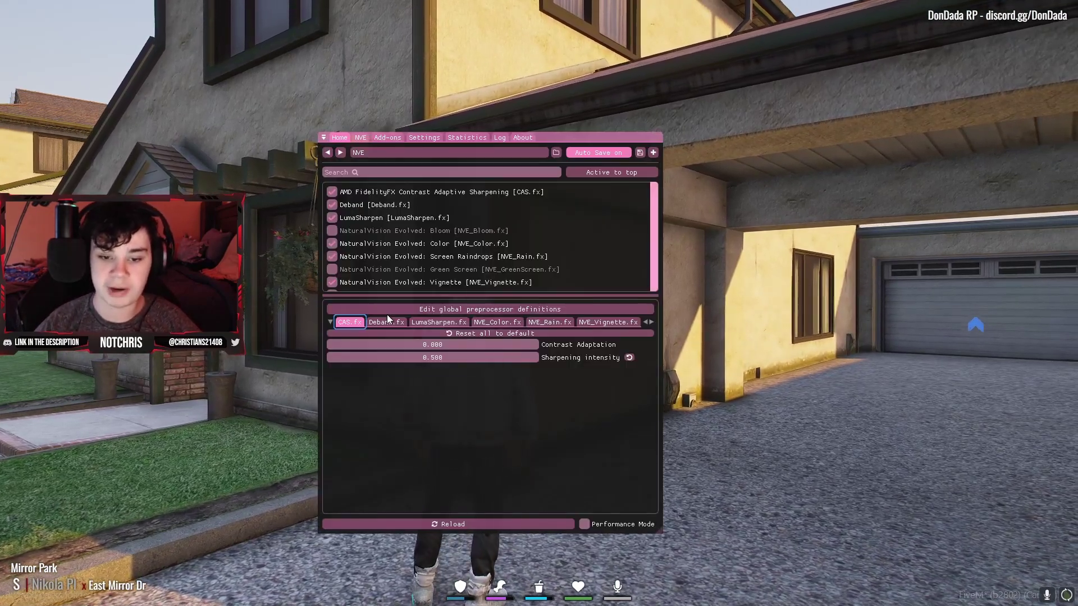
left_click_drag(576, 140, 610, 159)
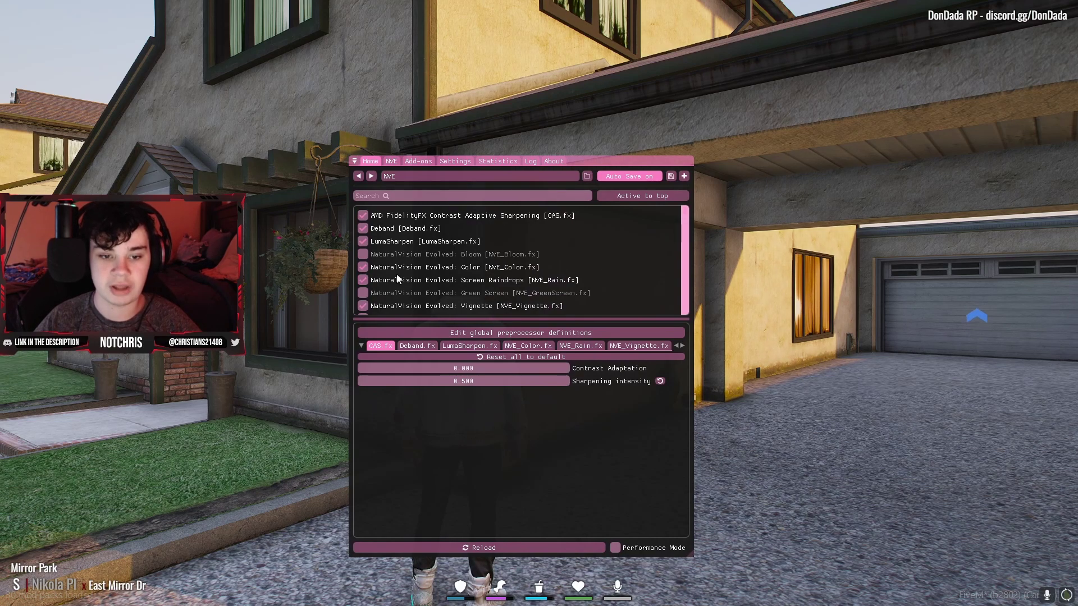
scroll(415, 261, "down", 3)
scroll(410, 259, "up", 3)
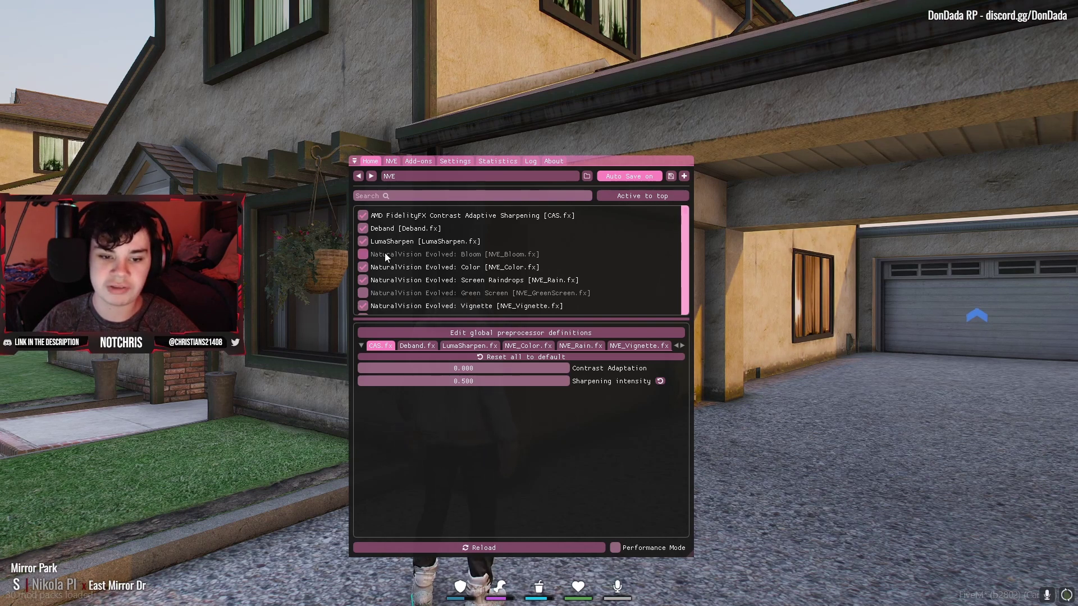
left_click(367, 255)
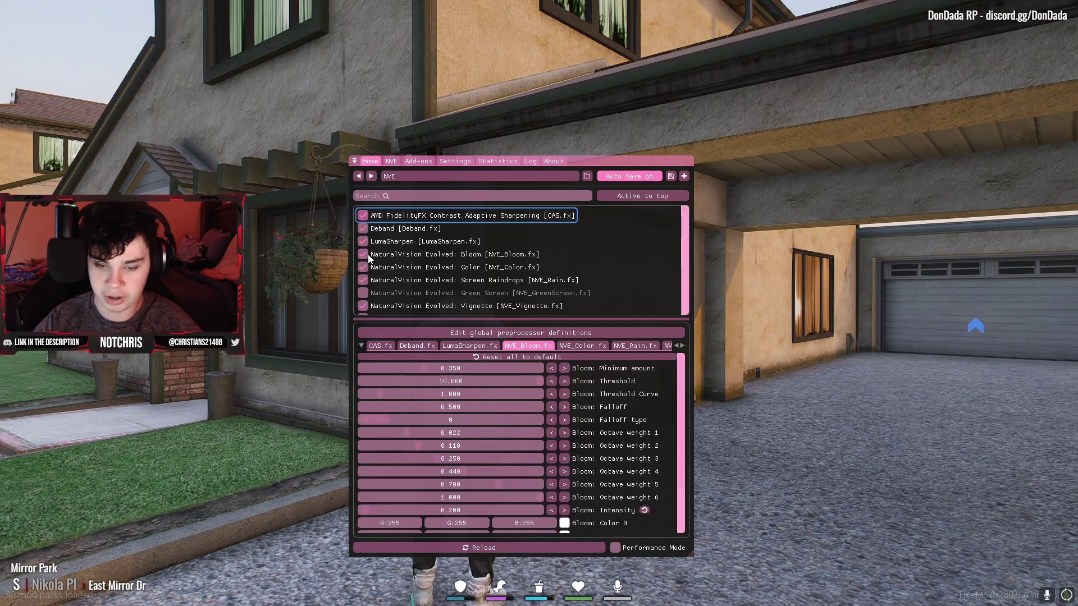
key("Home")
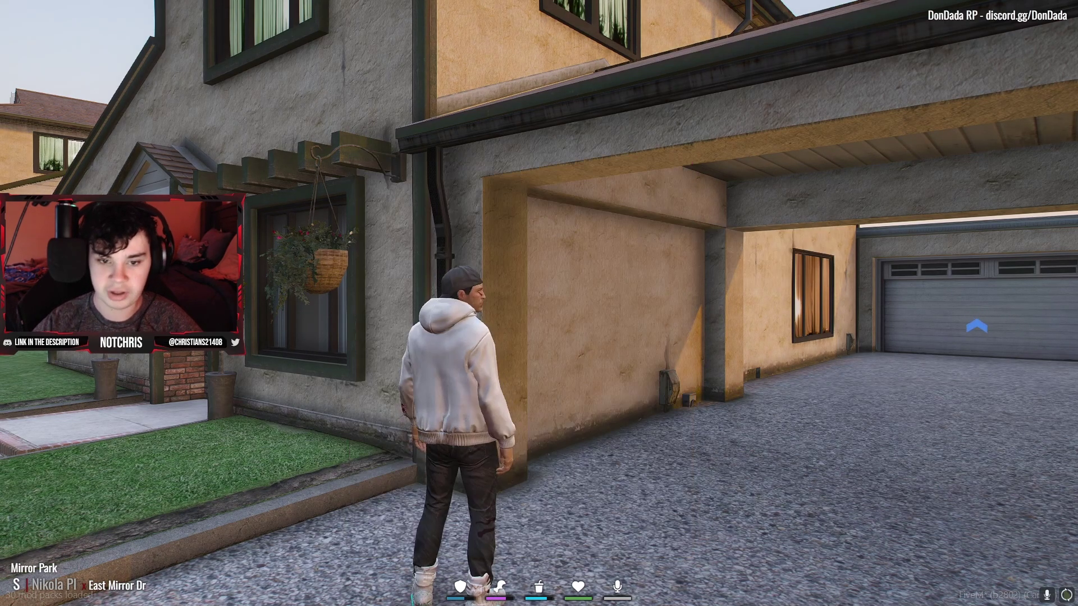
key("w")
key("shift+w")
key("shift+w")
key("shift+w")
key("shift+w")
key("s")
key("shift+w")
key("shift+d")
key("shift+a")
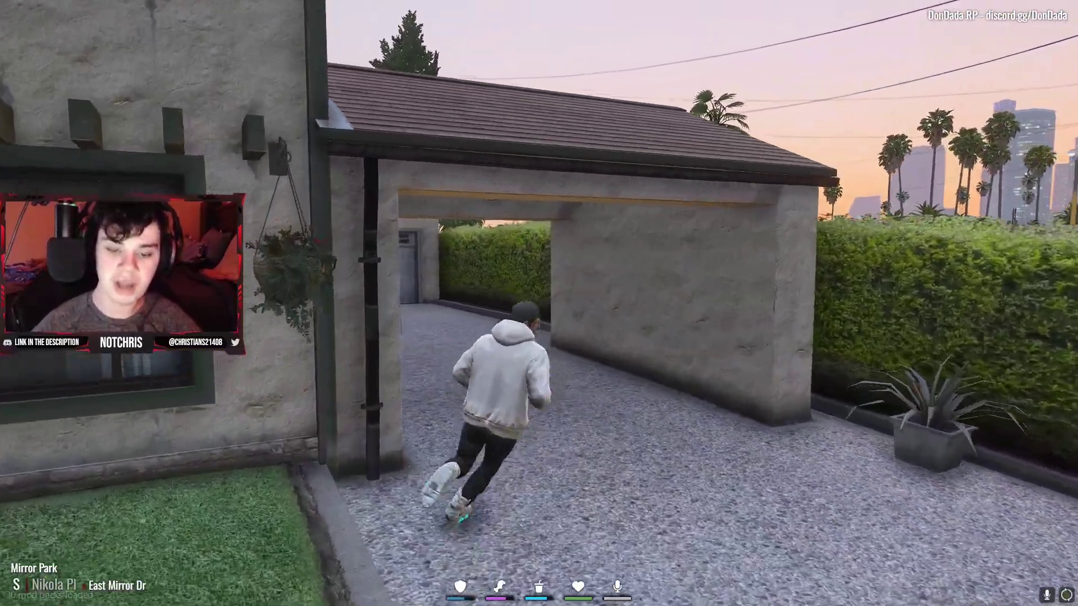
key("shift+d")
key("shift+s")
key("shift+d")
key("shift+w")
key("shift+d")
key("shift+w")
key("shift+d")
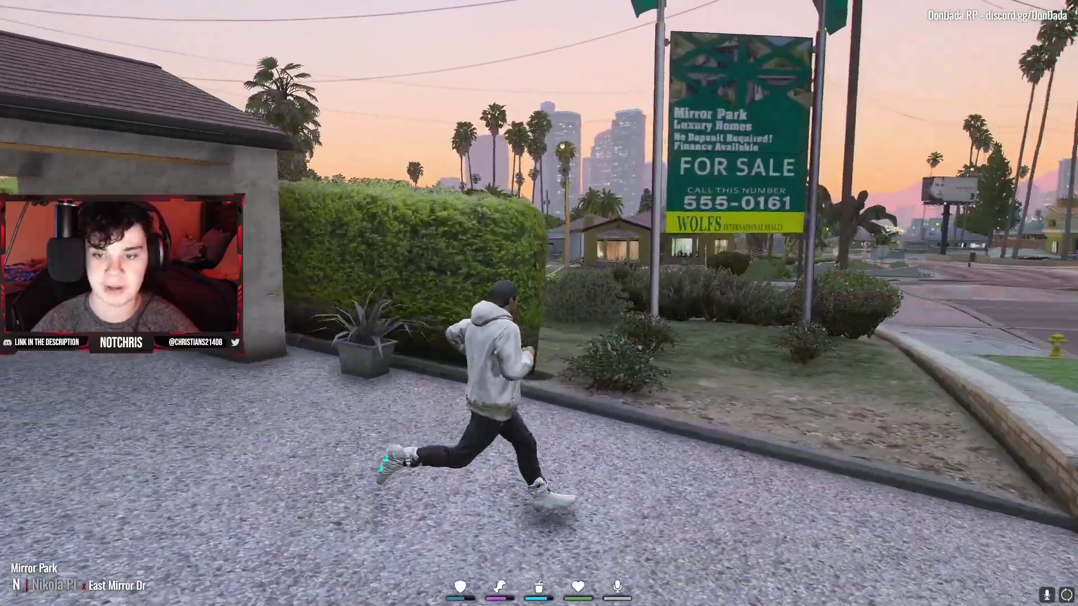
key("s")
key("w")
key("shift+w")
key("d")
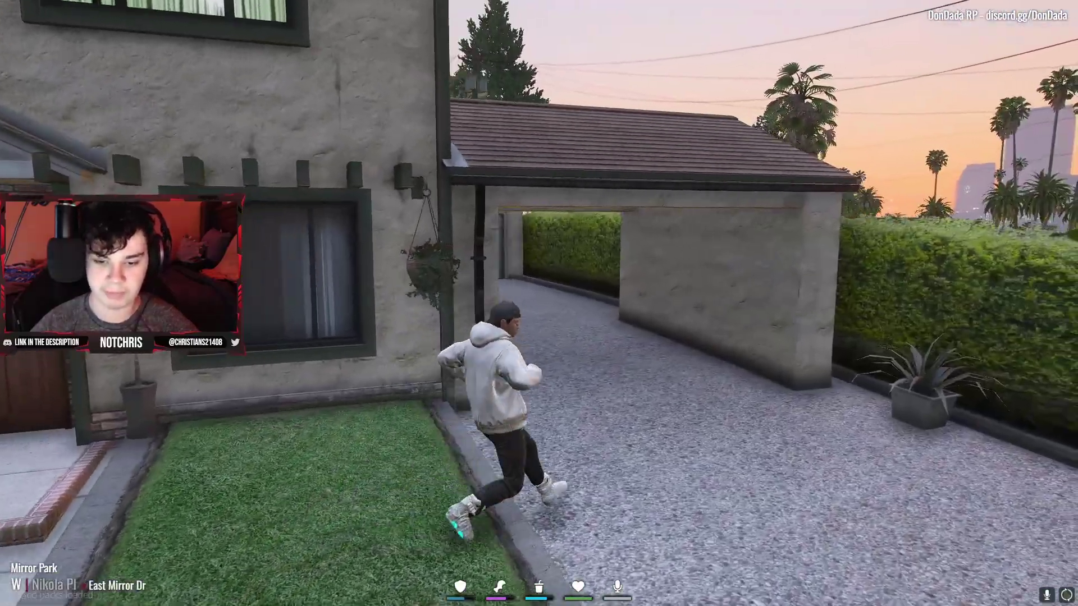
- Reopen the ReShade overlay and switch the active preset to ReShadePreset.ini
key("Home")
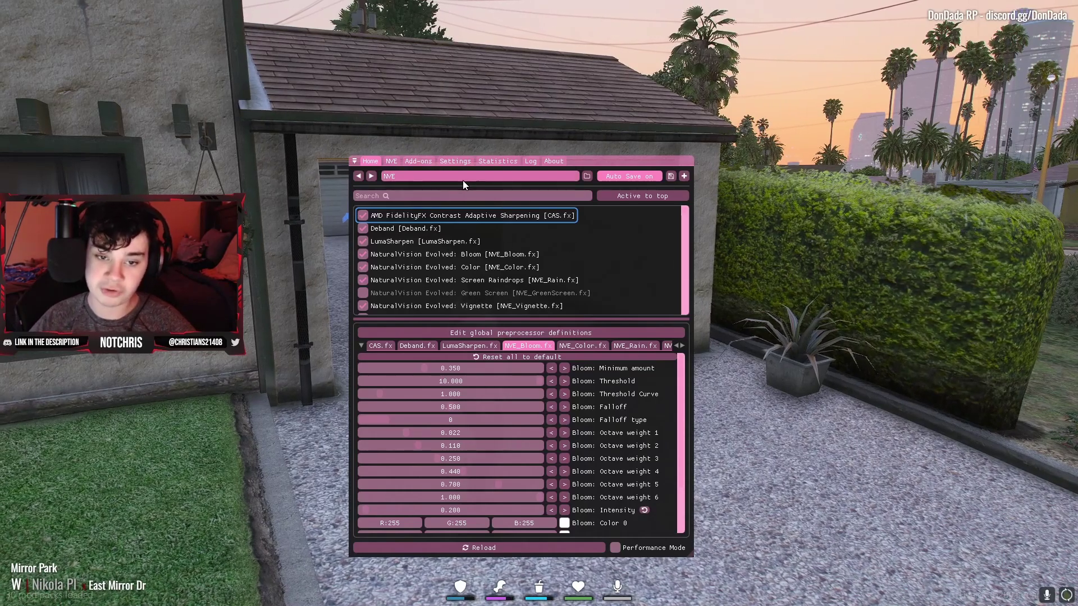
left_click(399, 174)
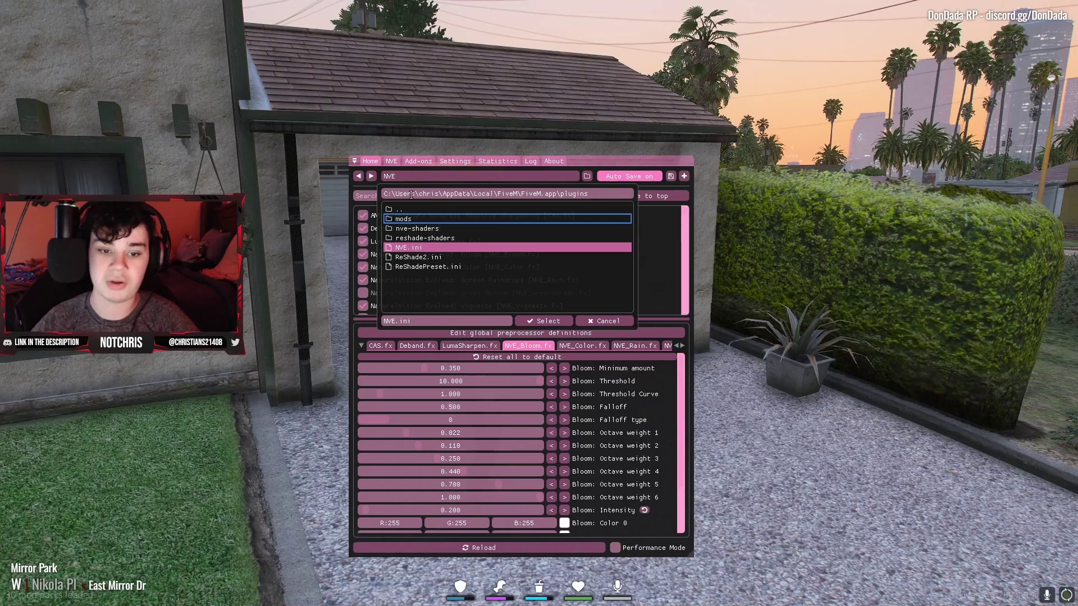
left_click(429, 266)
left_click(541, 321)
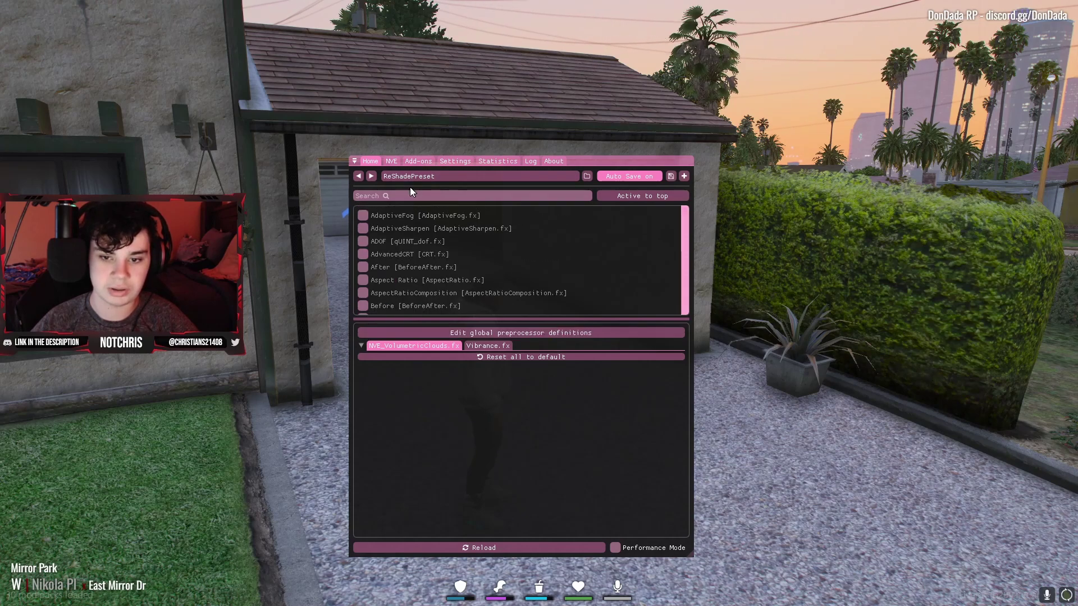
- Examine the NVE options in the overlay, including the vehicle day and night light multipliers, and return to the effects list
left_click(397, 161)
left_click(419, 160)
left_click(395, 161)
left_click(386, 245)
left_click(384, 261)
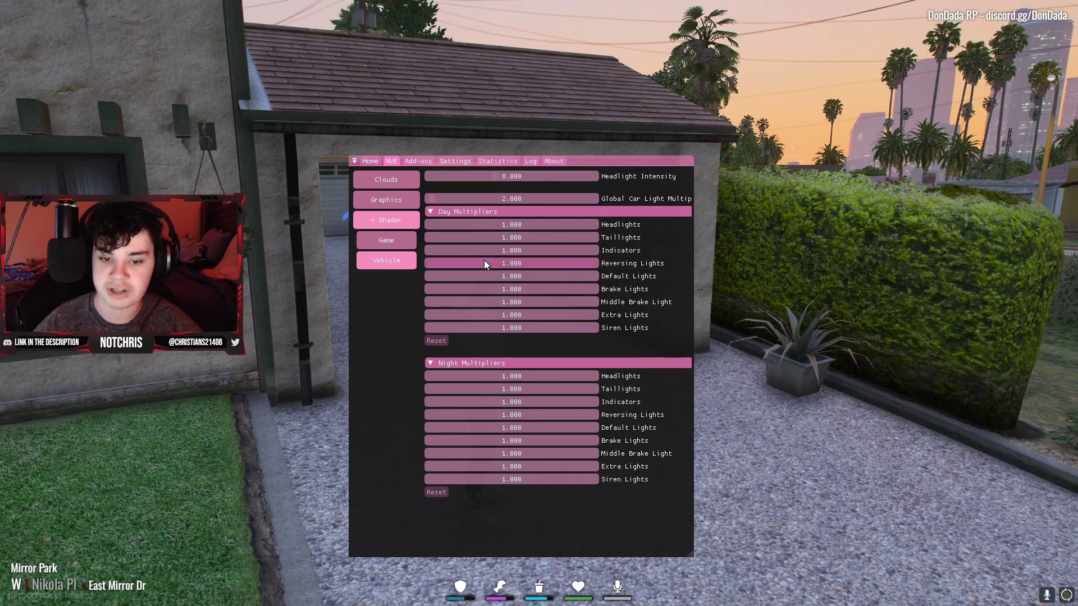
left_click(370, 164)
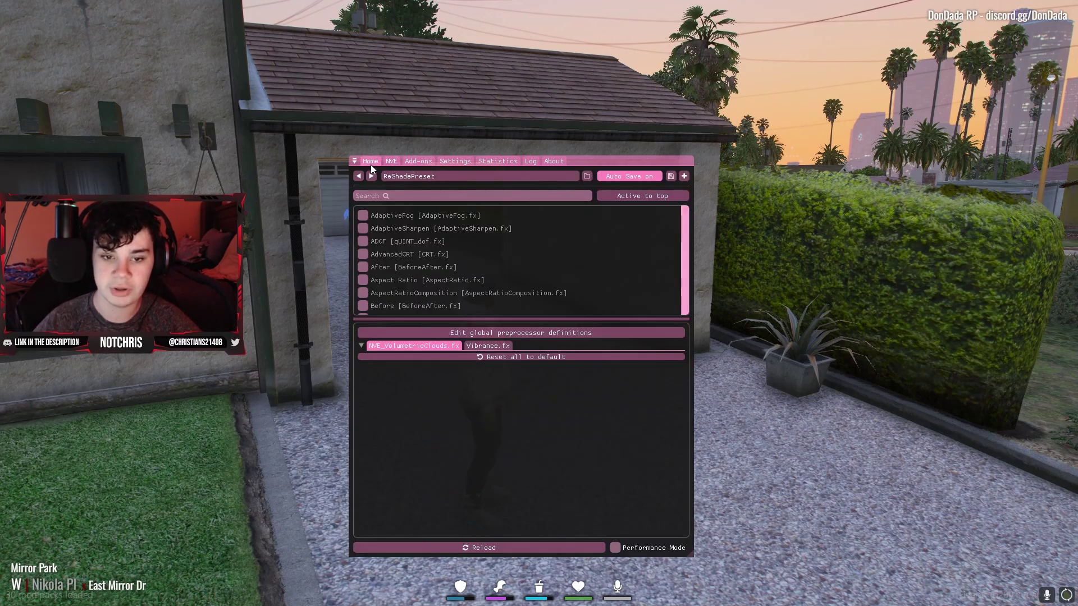
- Load NVE.ini as the active ReShade preset and review its list of effects
left_click(422, 177)
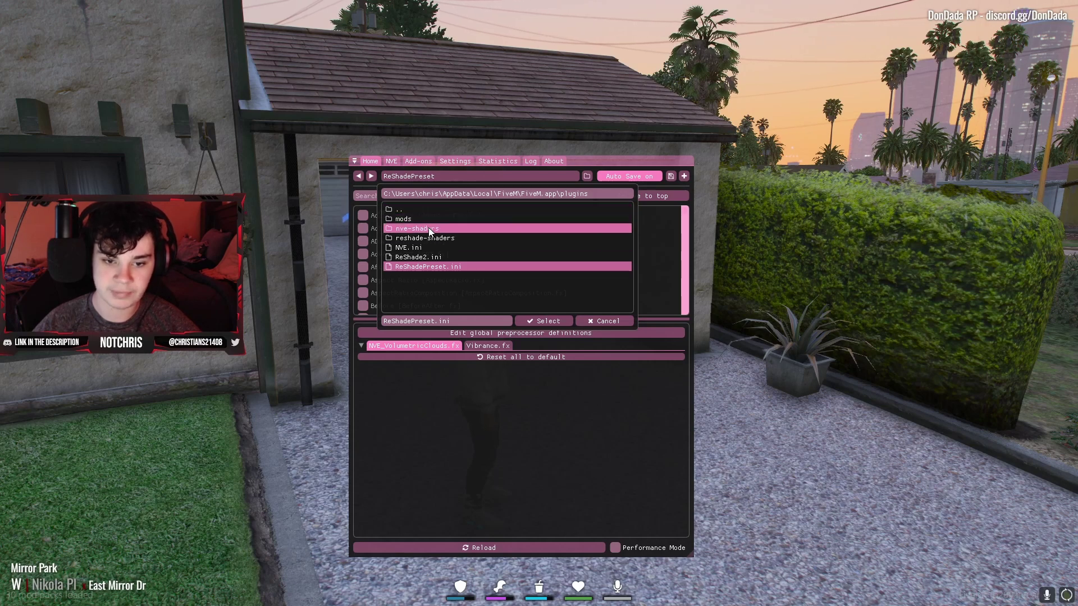
left_click(488, 248)
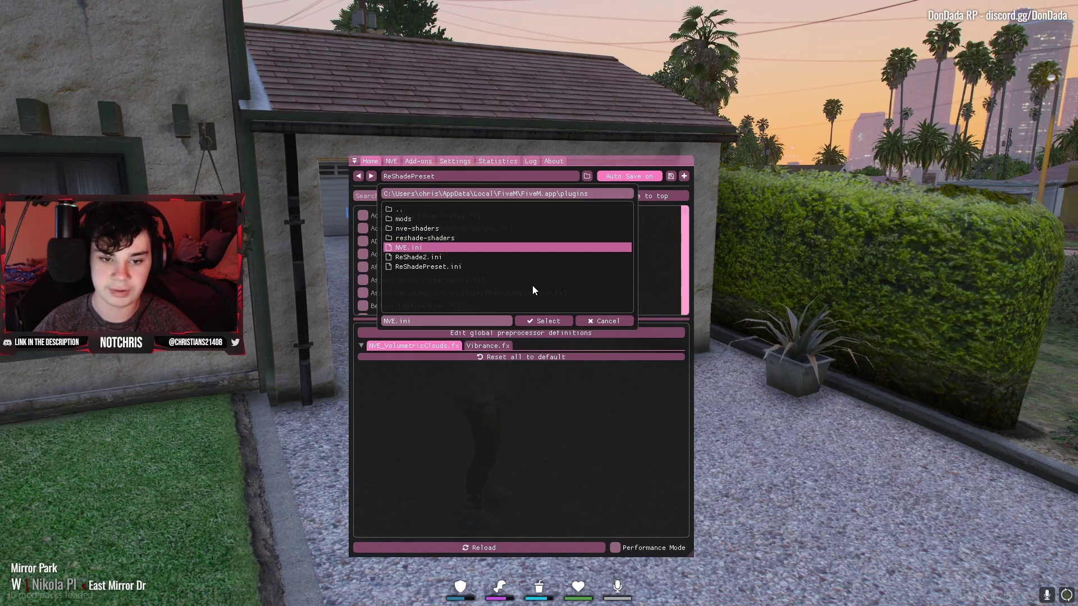
left_click(548, 324)
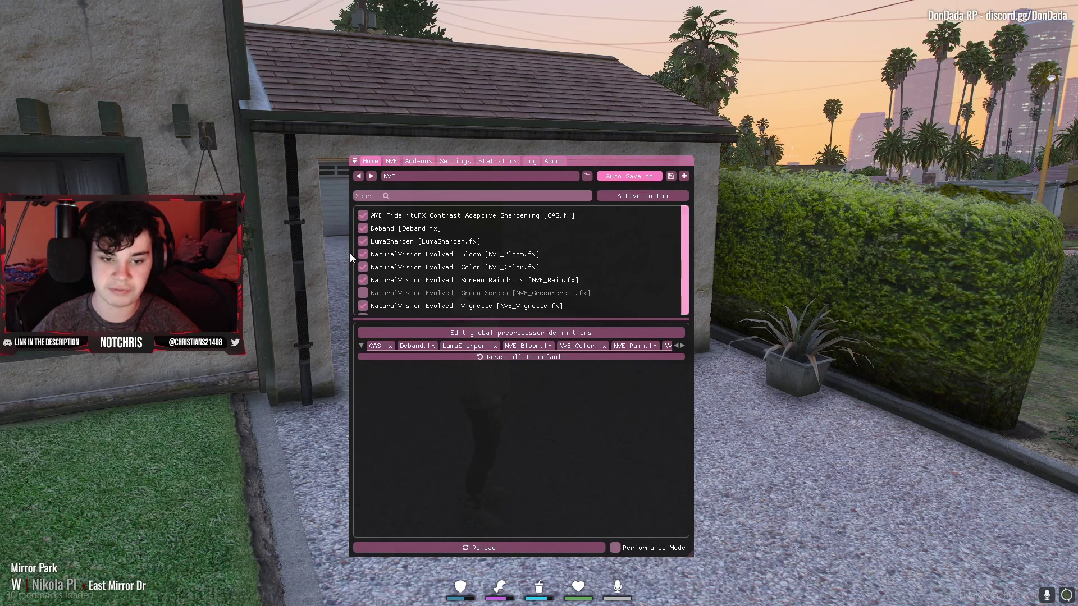
scroll(449, 274, "down", 1)
scroll(449, 274, "up", 1)
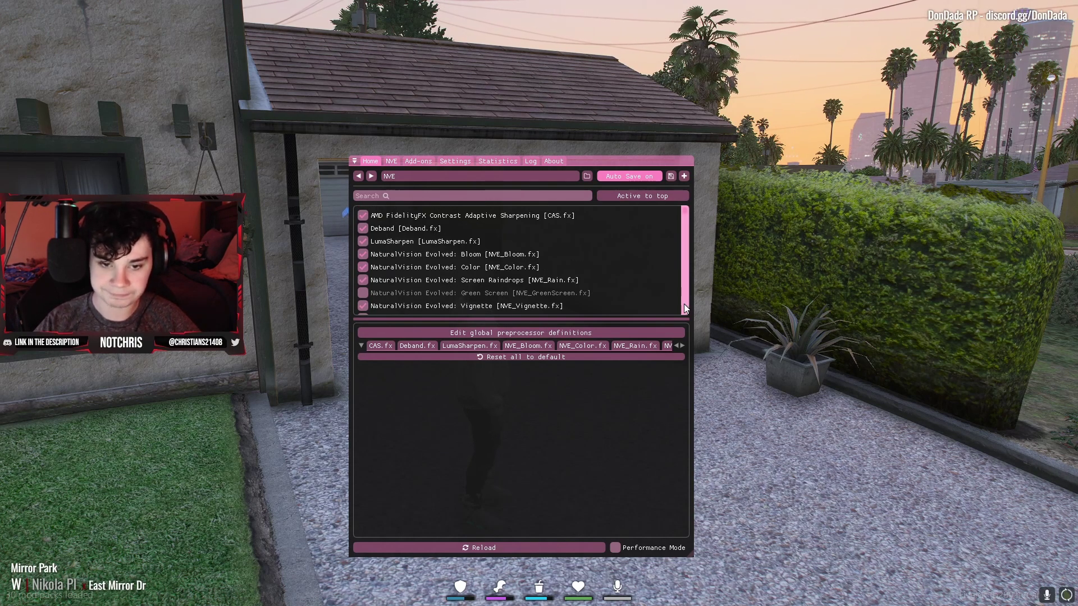
- Close the ReShade overlay and run across the driveway to view the NVE preset's look in game
key("Home")
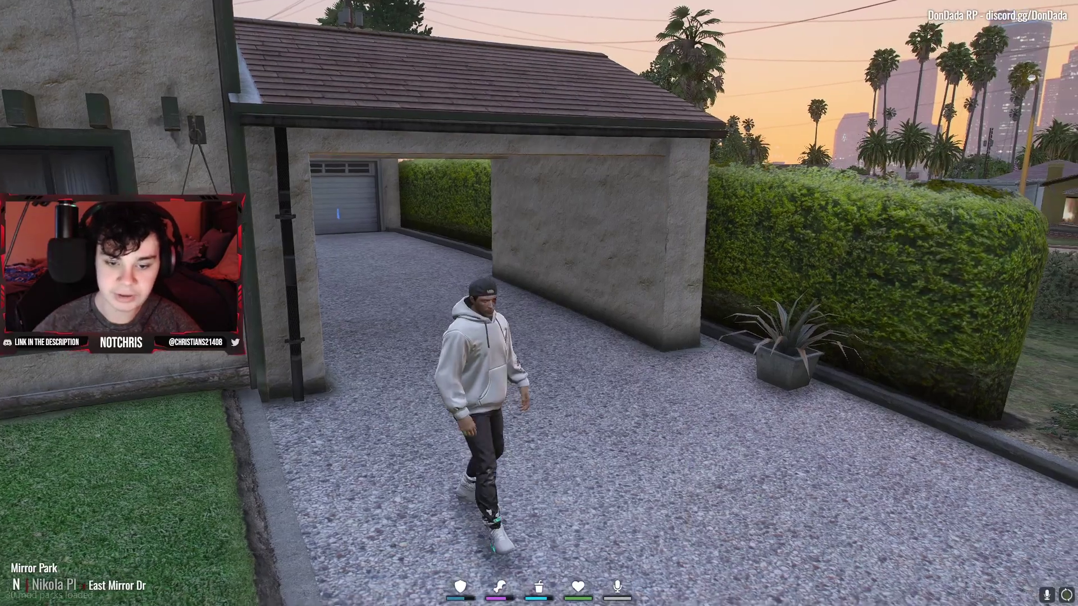
key("shift+w")
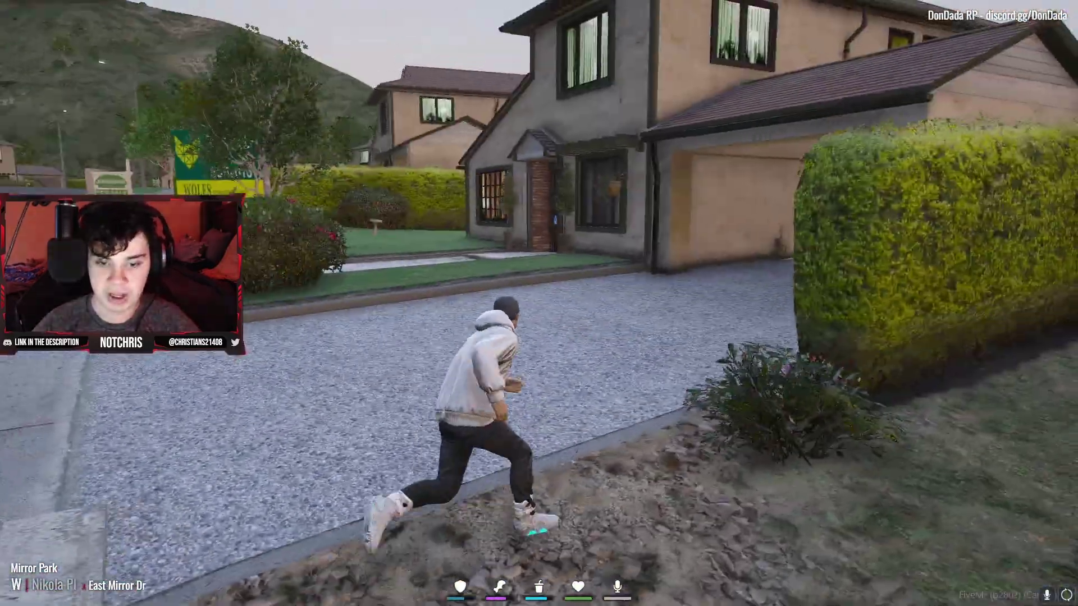
- Reopen the ReShade overlay and look through its add-ons, settings, statistics, log and about information
key("Home")
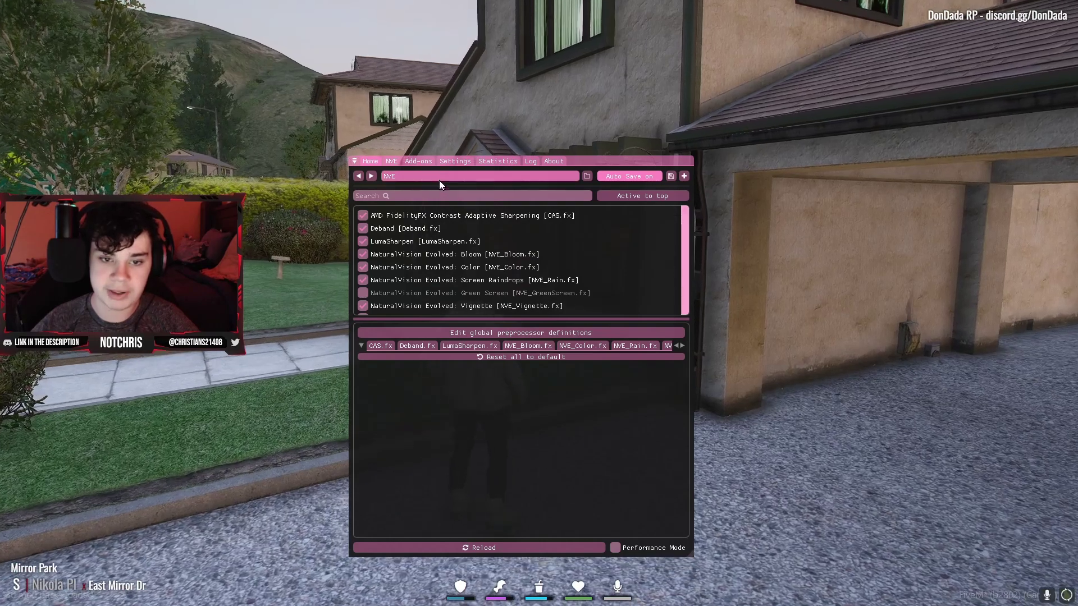
left_click(419, 163)
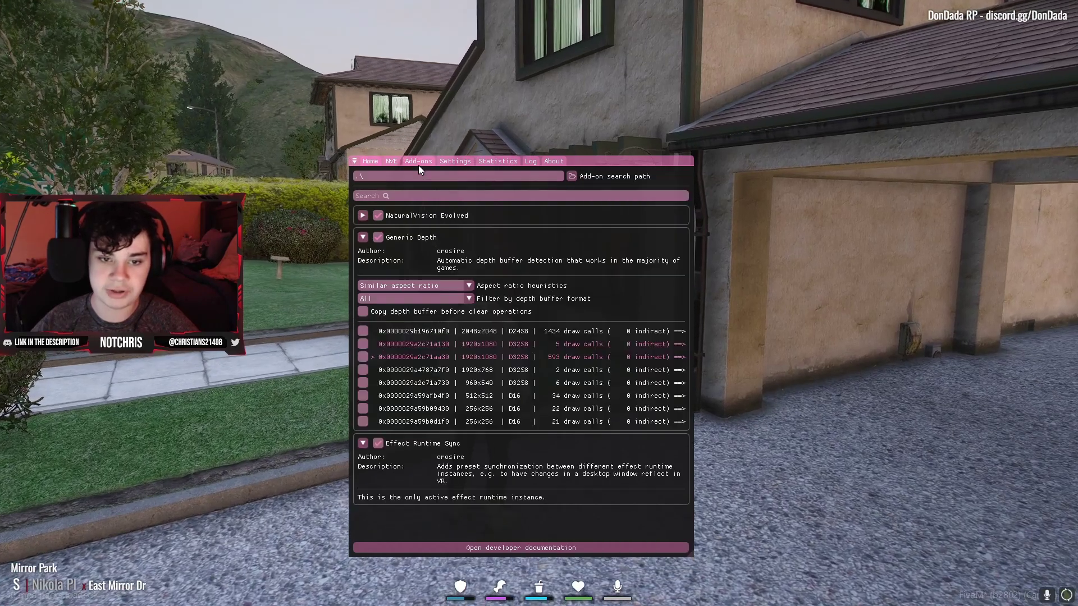
left_click(456, 161)
left_click(482, 160)
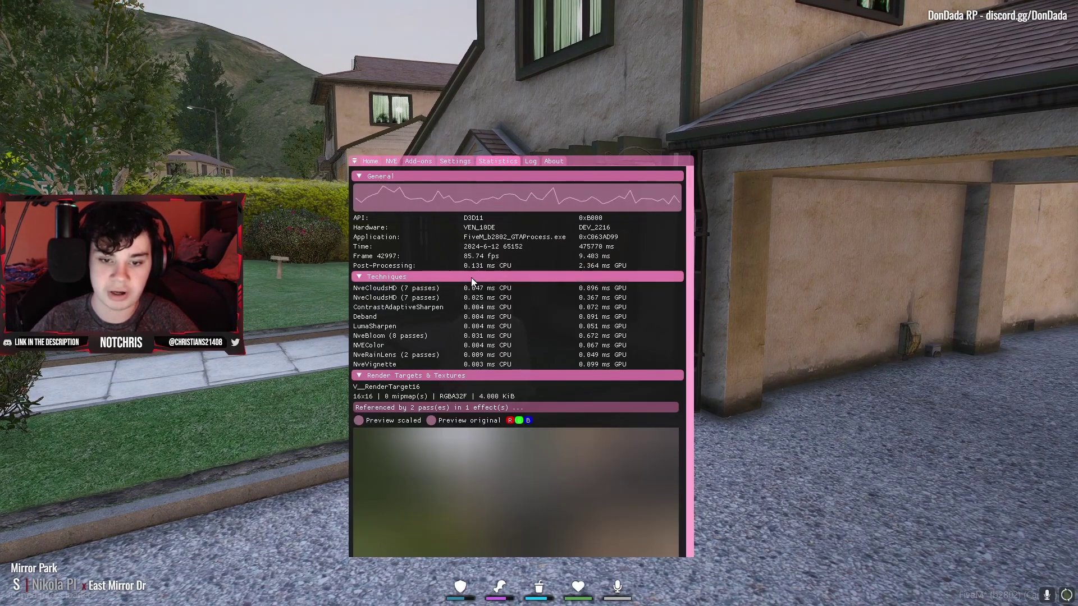
left_click(456, 161)
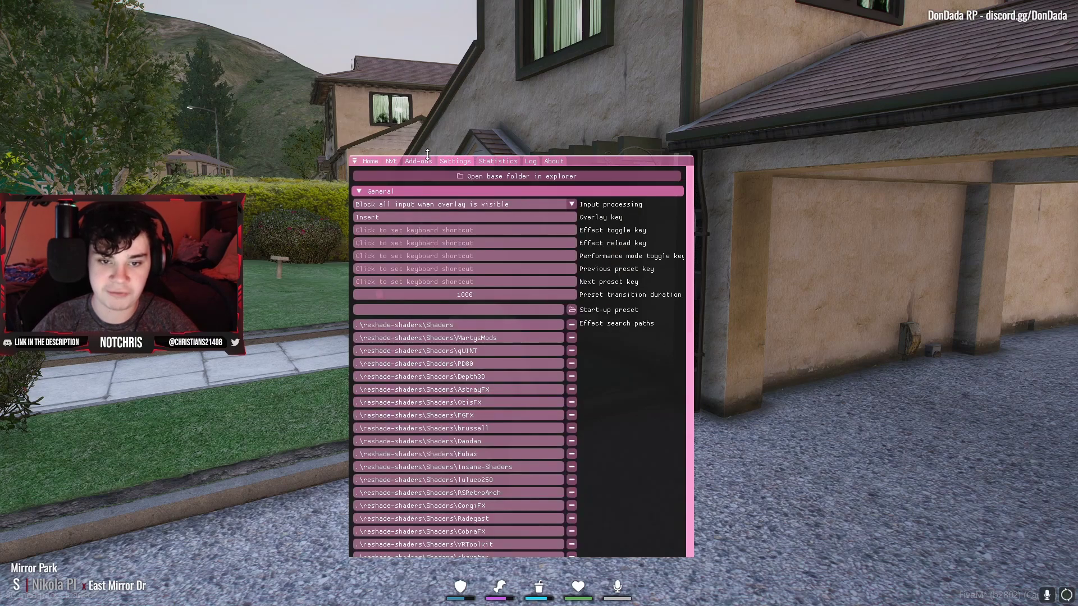
left_click(511, 161)
left_click(531, 161)
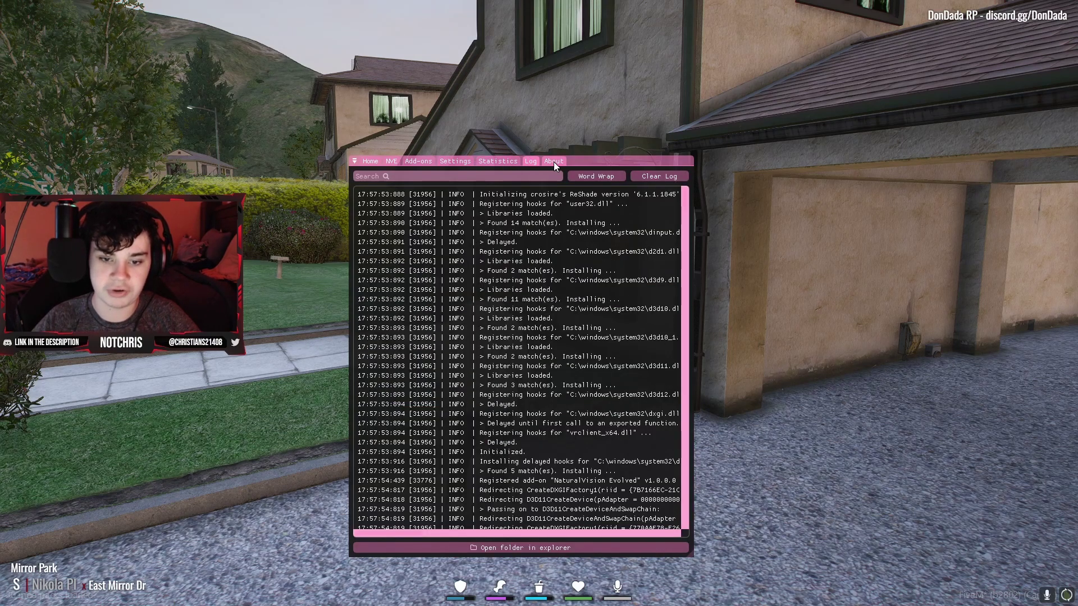
left_click(556, 162)
- Review the add-ons and the NVE vehicle light multipliers, return to the effects list, and close the overlay
left_click(413, 167)
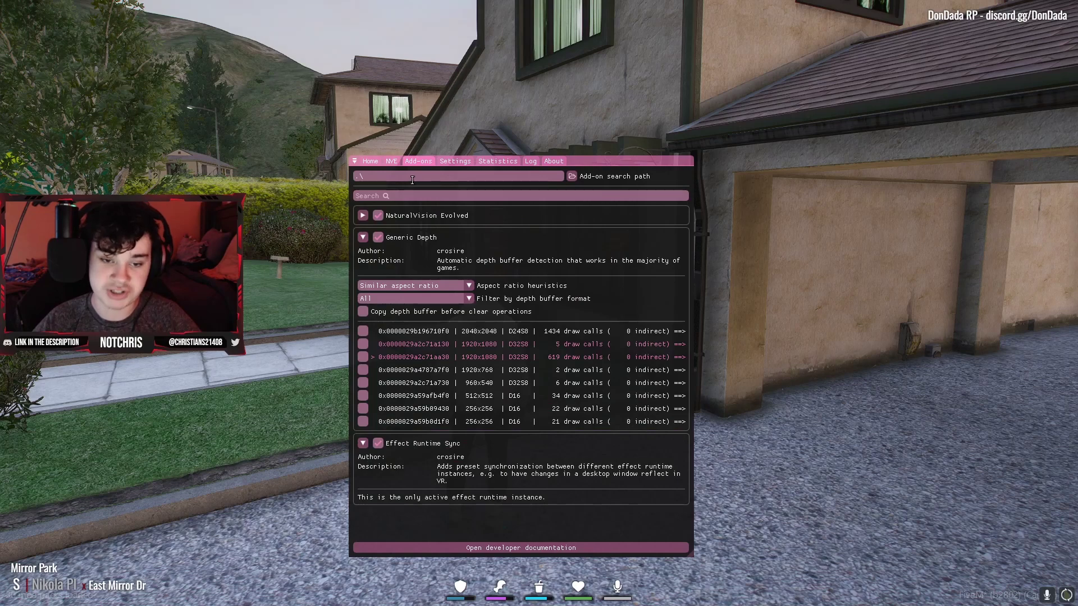
left_click(392, 162)
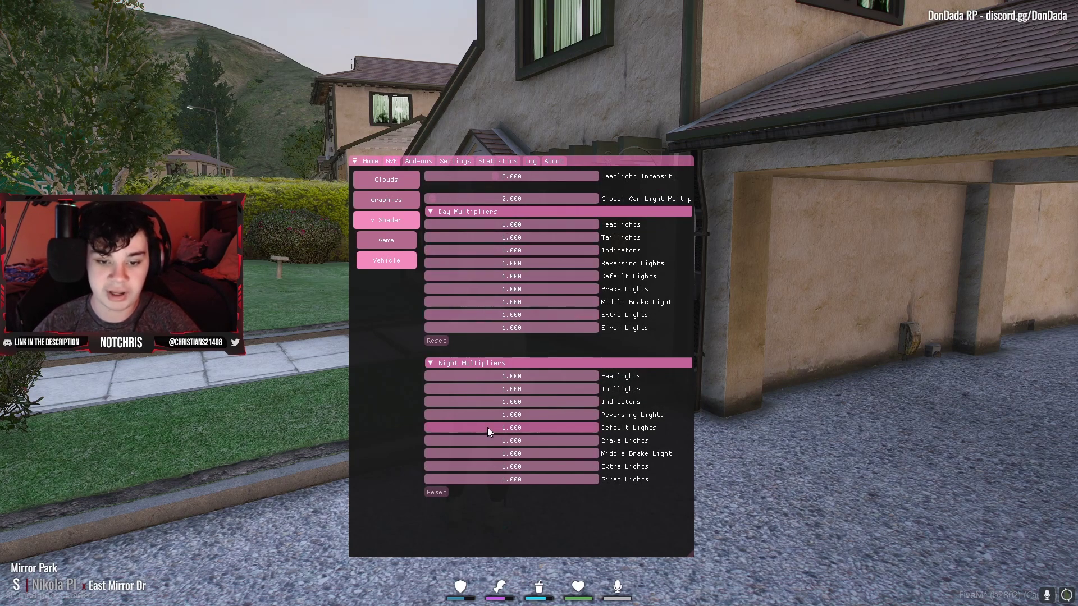
left_click(370, 162)
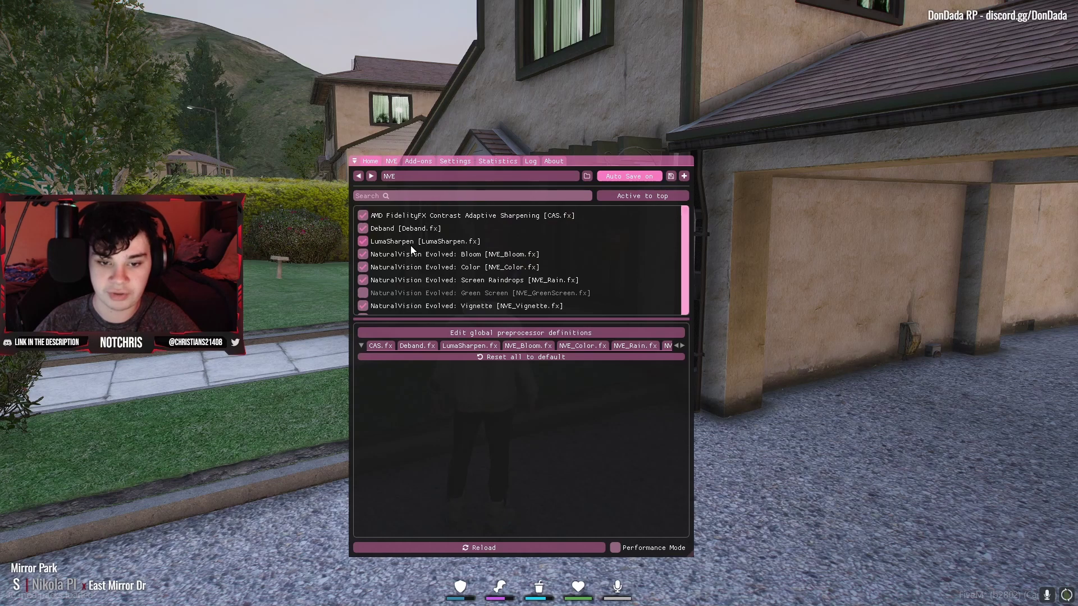
key("Home")
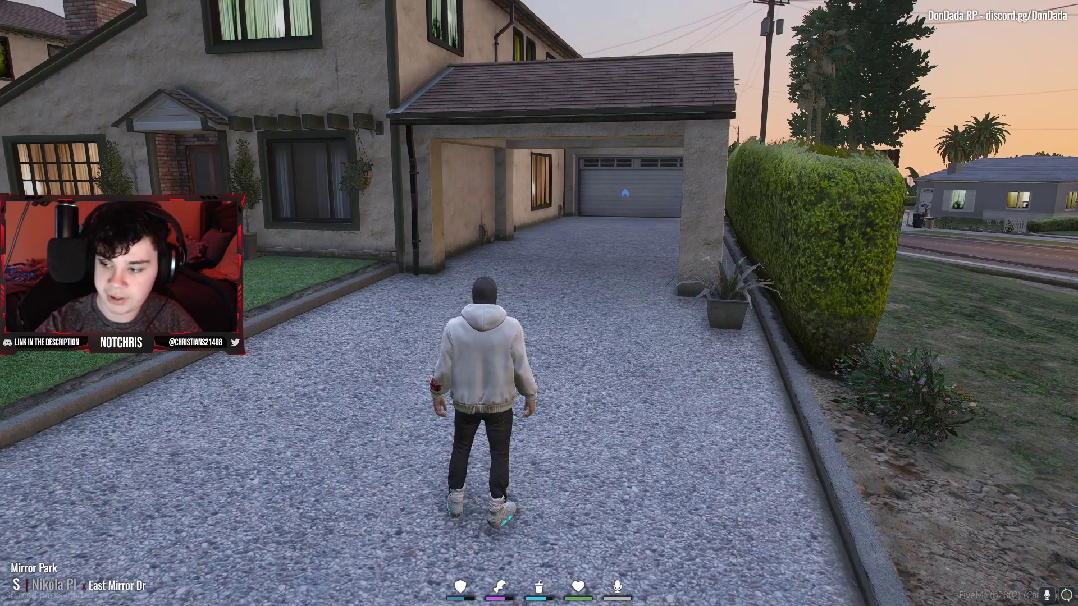
key("w")
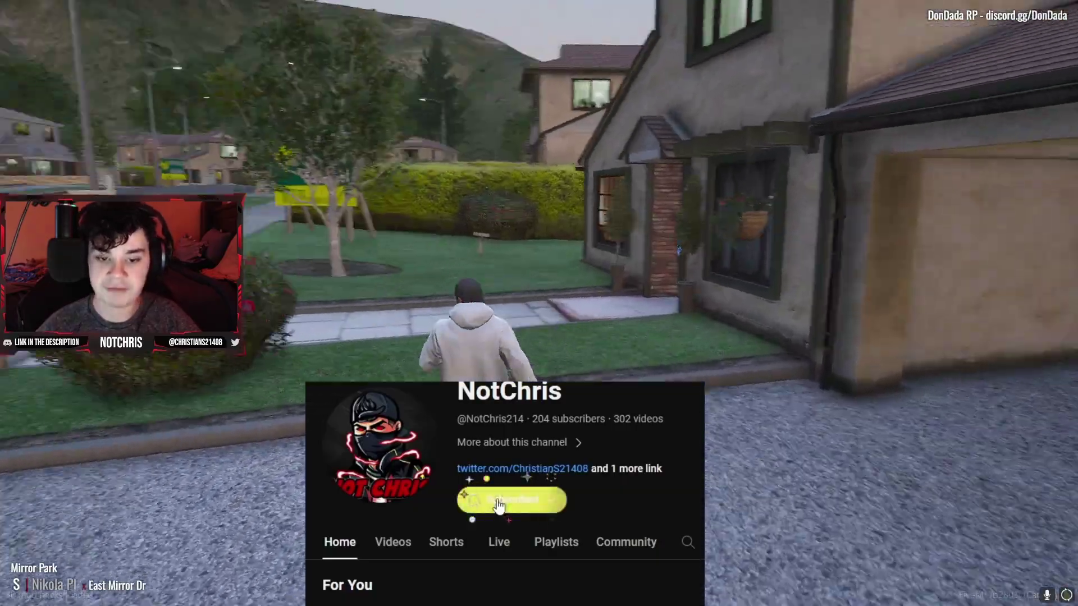
key("w")
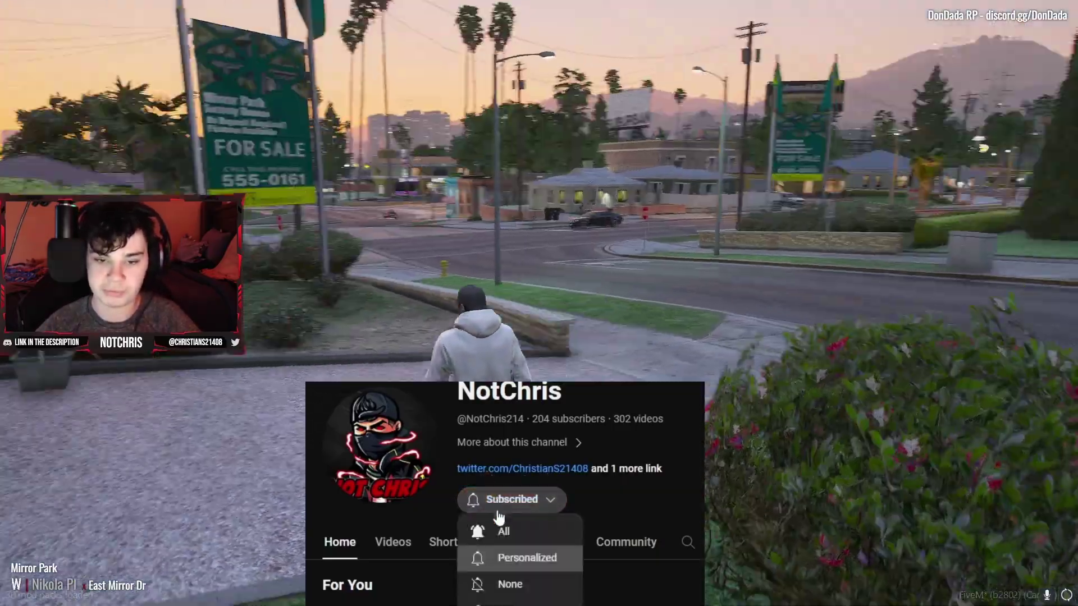
key("s")
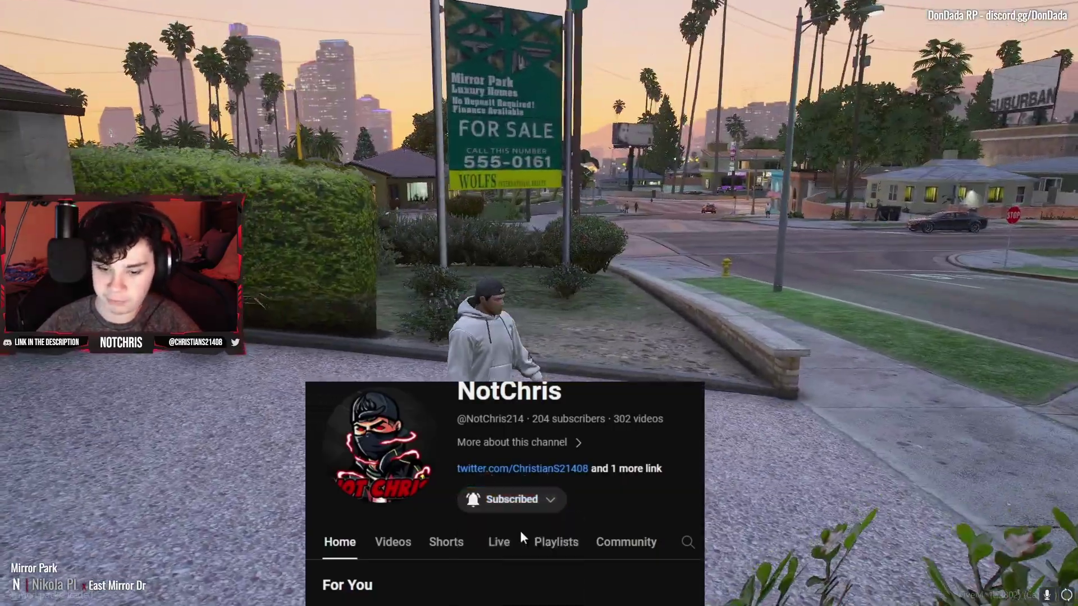
key("a")
key("w")
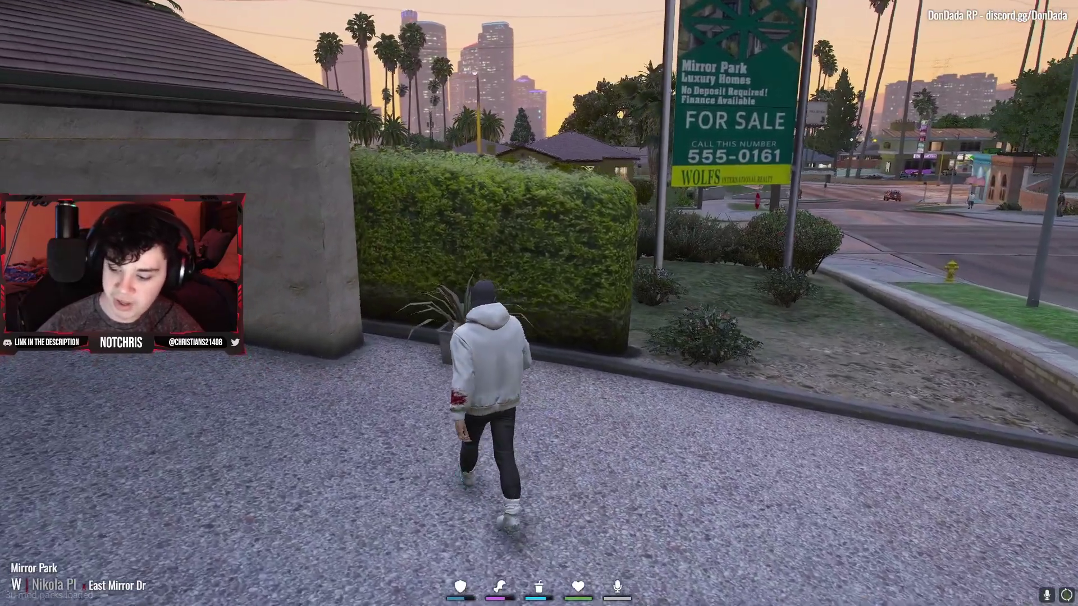
key("d")
key("s")
key("w")
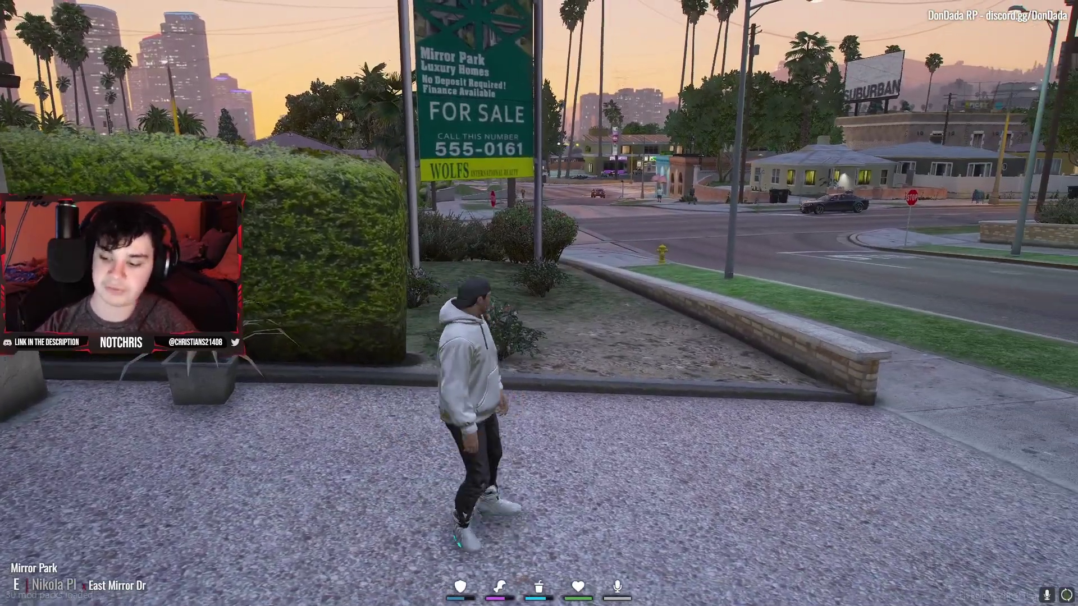
key("w")
key("d")
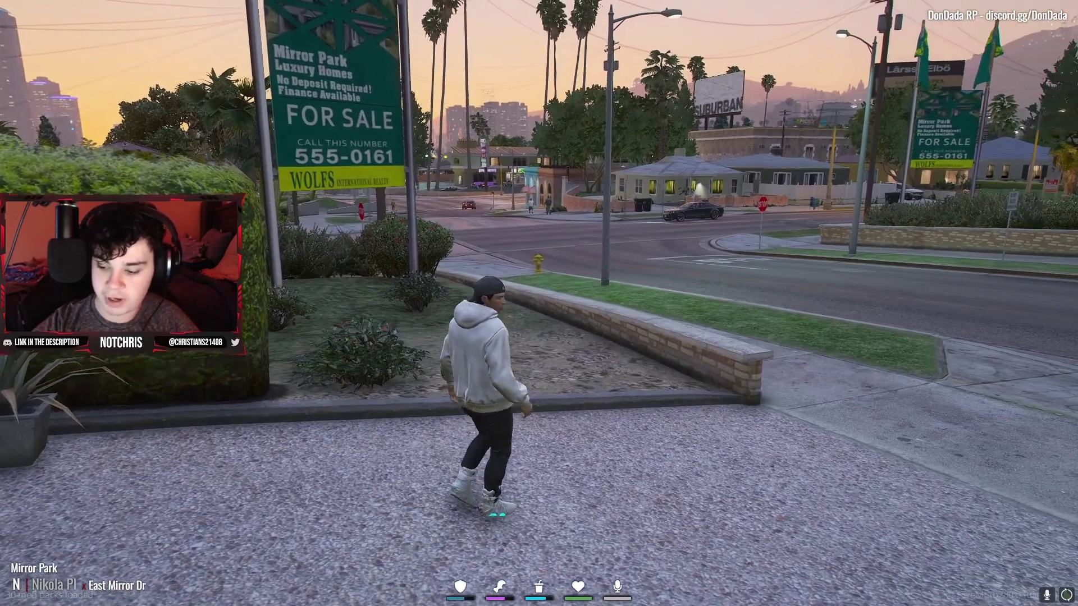
key("w")
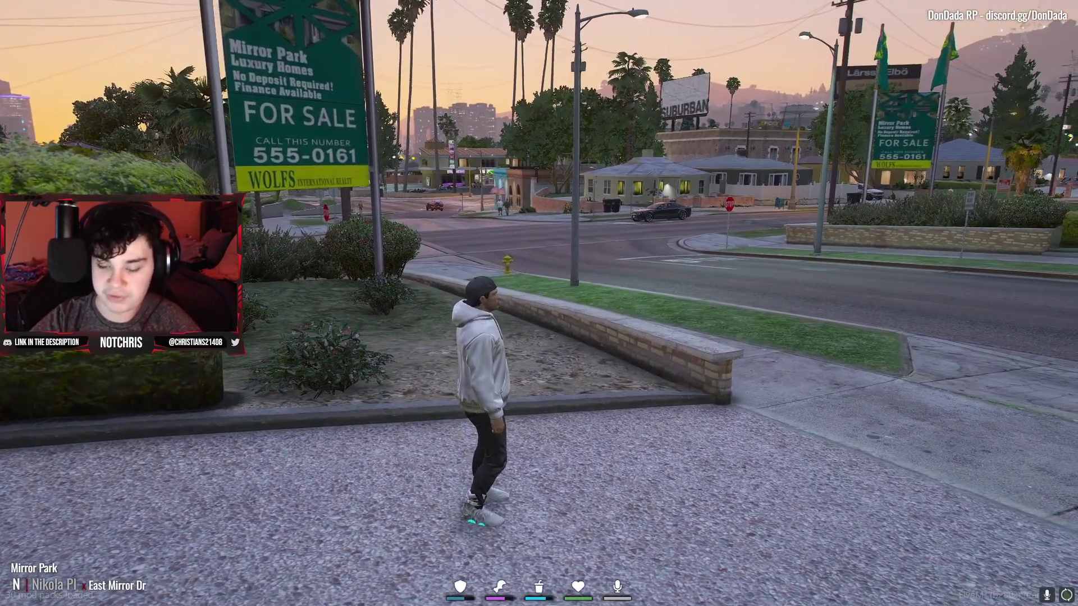